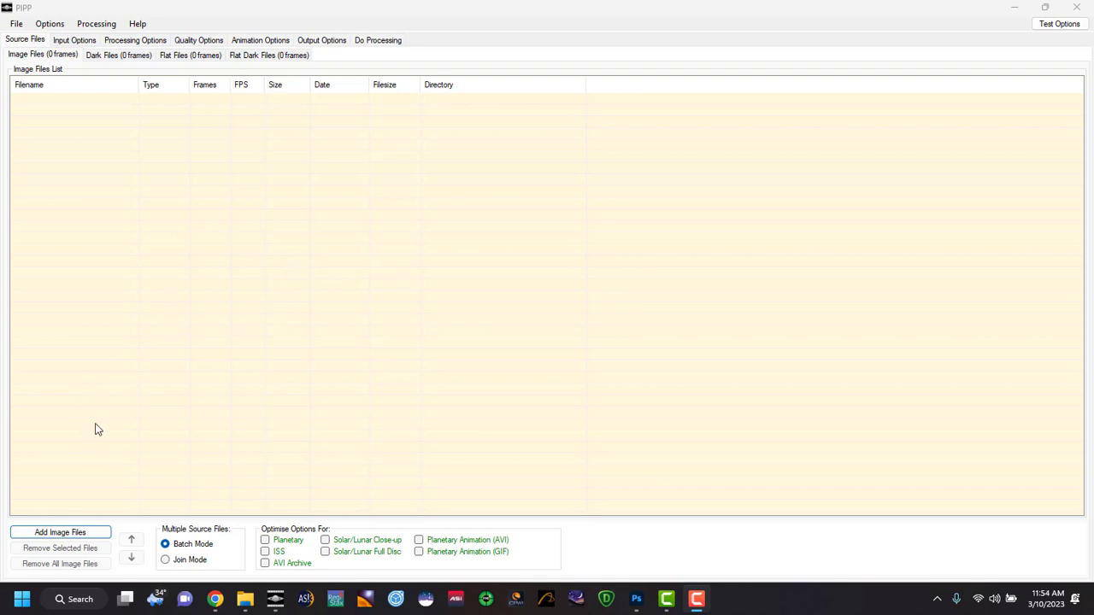
Step: Add all 100 moon TIFFs from the L_Dubhe34-5_ISO800_2764_1-1000s folder to PIPP and accept Join mode
click(82, 541)
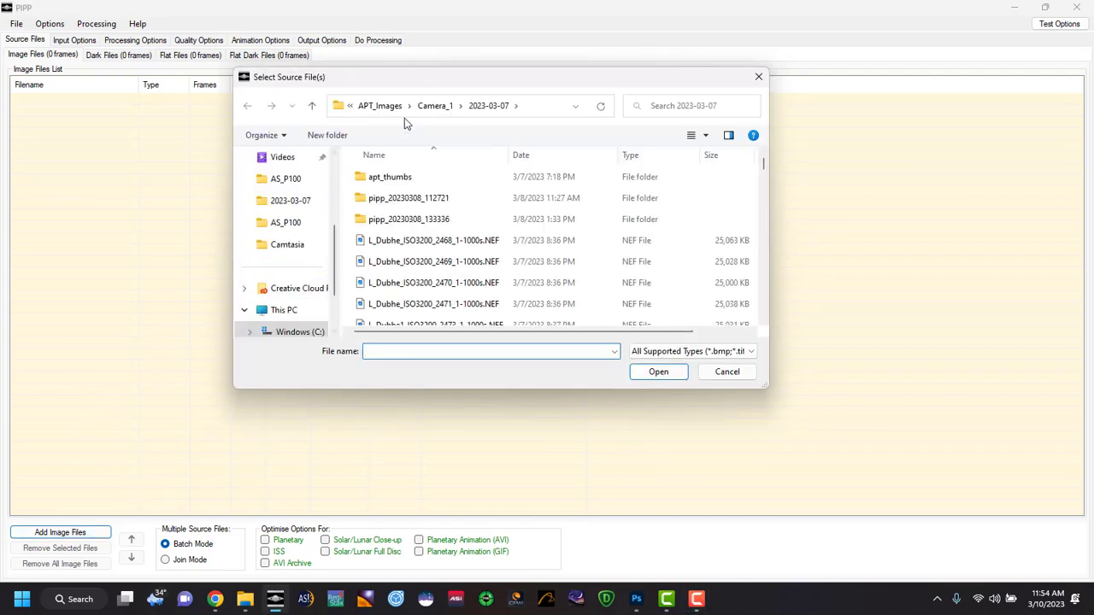
drag(481, 79, 599, 99)
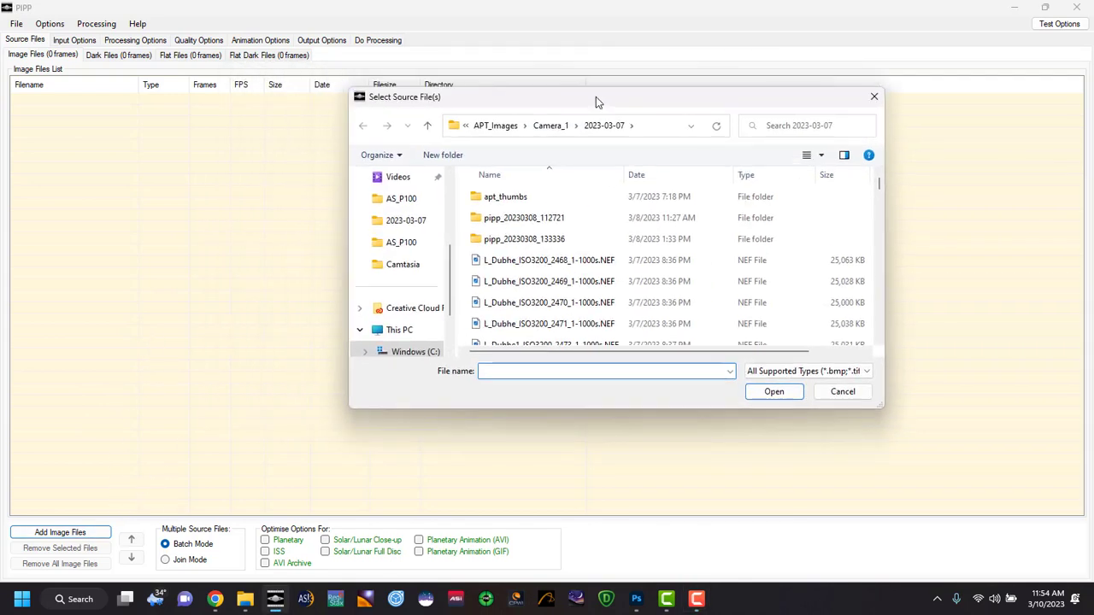
double_click(529, 240)
click(513, 263)
double_click(517, 264)
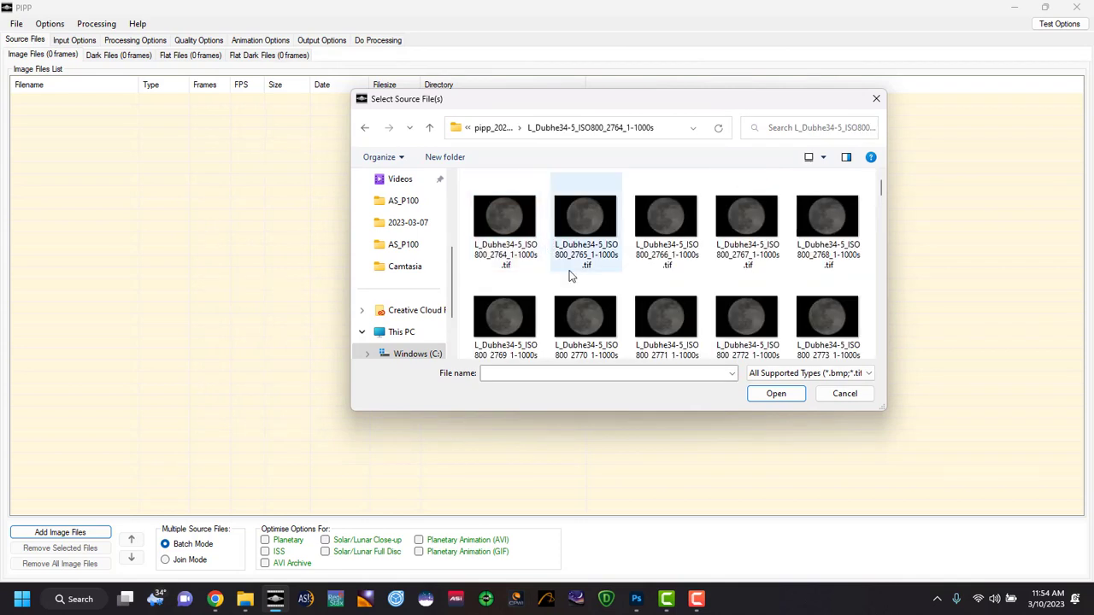
key(ctrl+a)
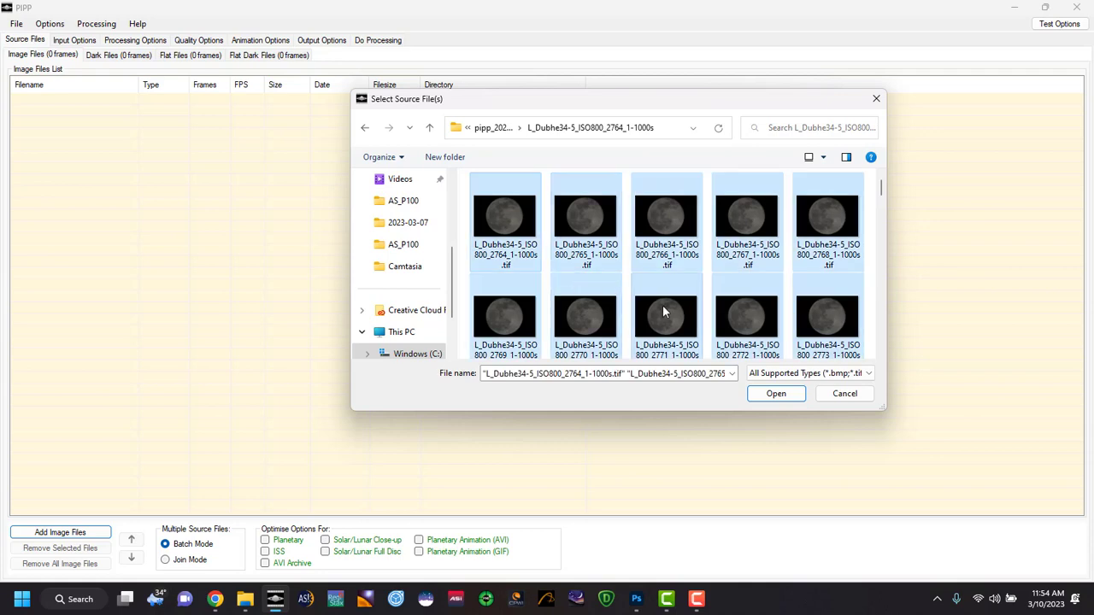
click(776, 394)
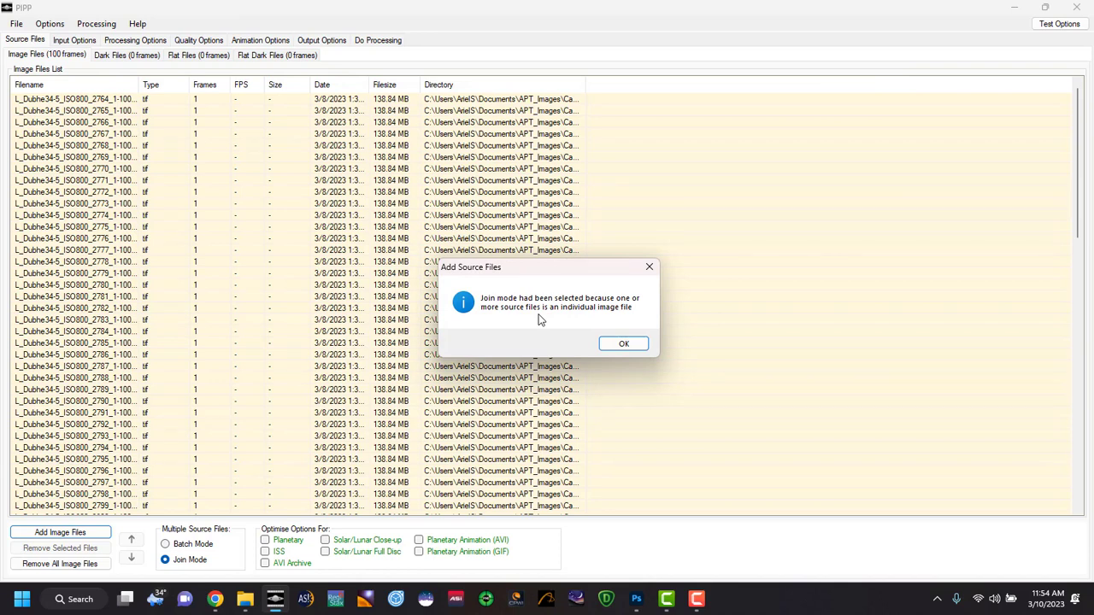
click(624, 344)
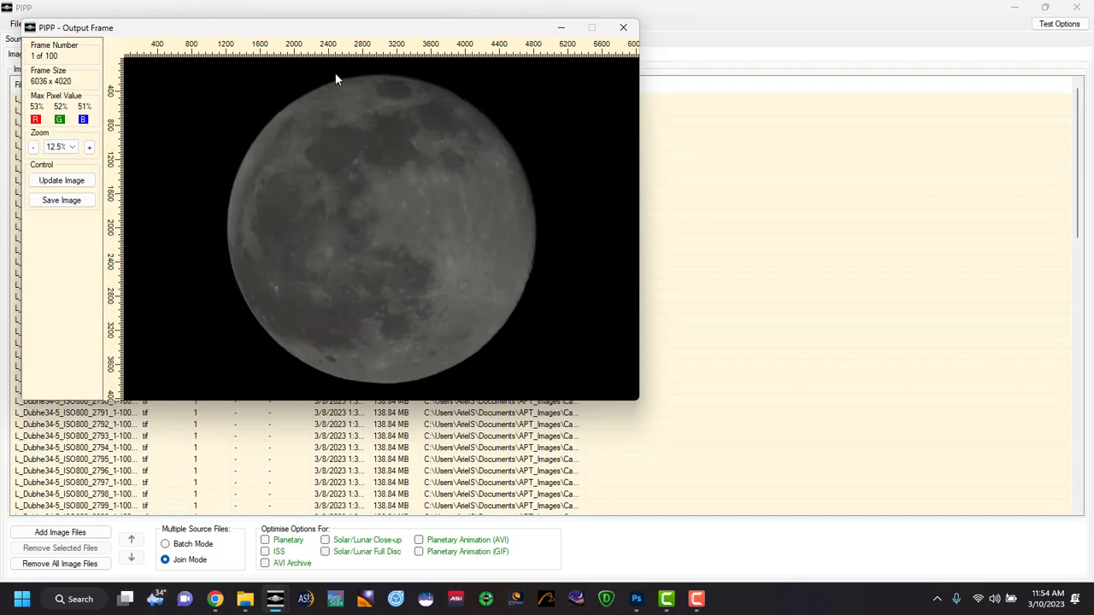
Step: Close the Output Frame preview and optimise PIPP for Solar/Lunar Full Disc targets
drag(306, 29, 719, 60)
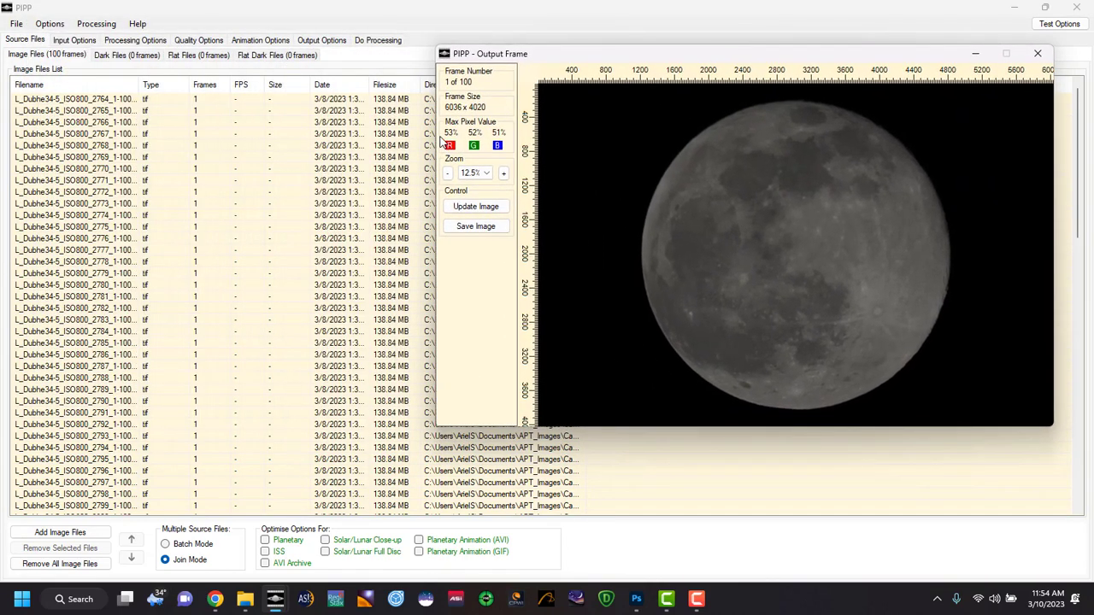
drag(603, 55, 611, 33)
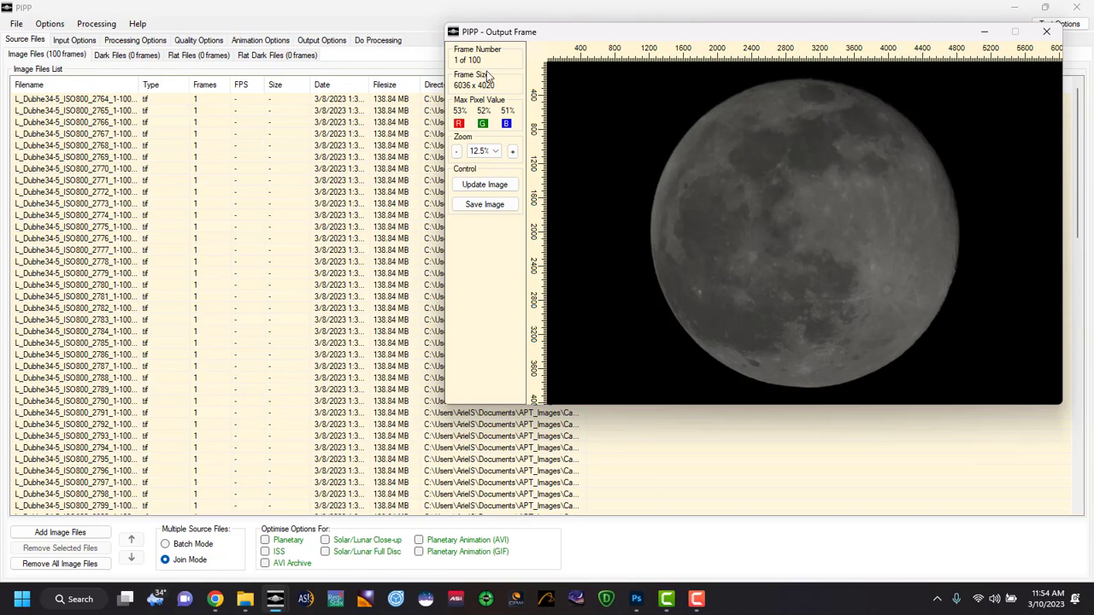
click(292, 6)
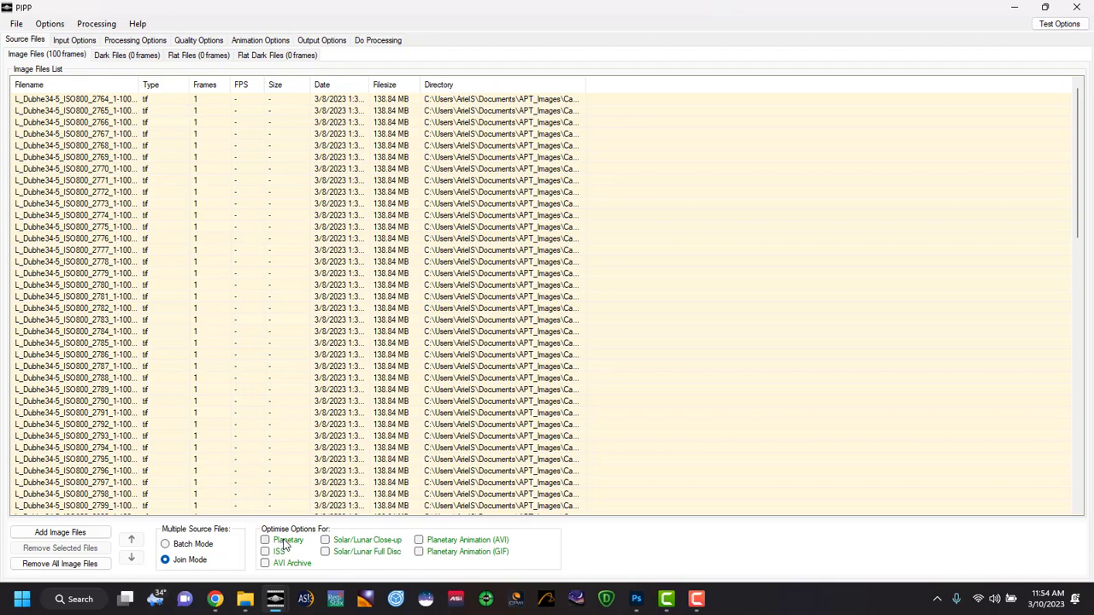
click(325, 553)
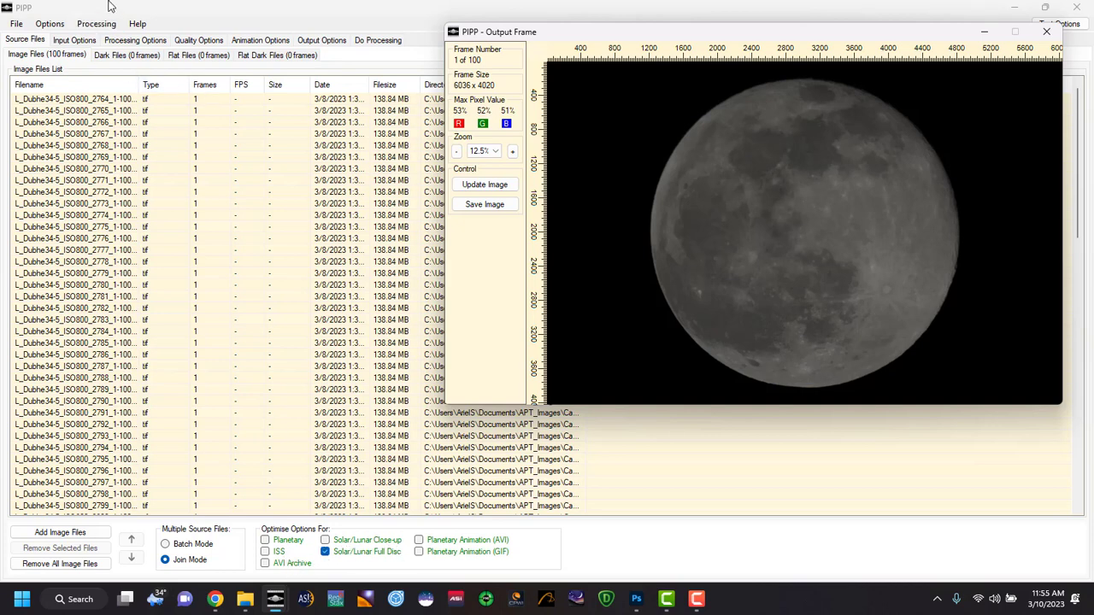
click(74, 43)
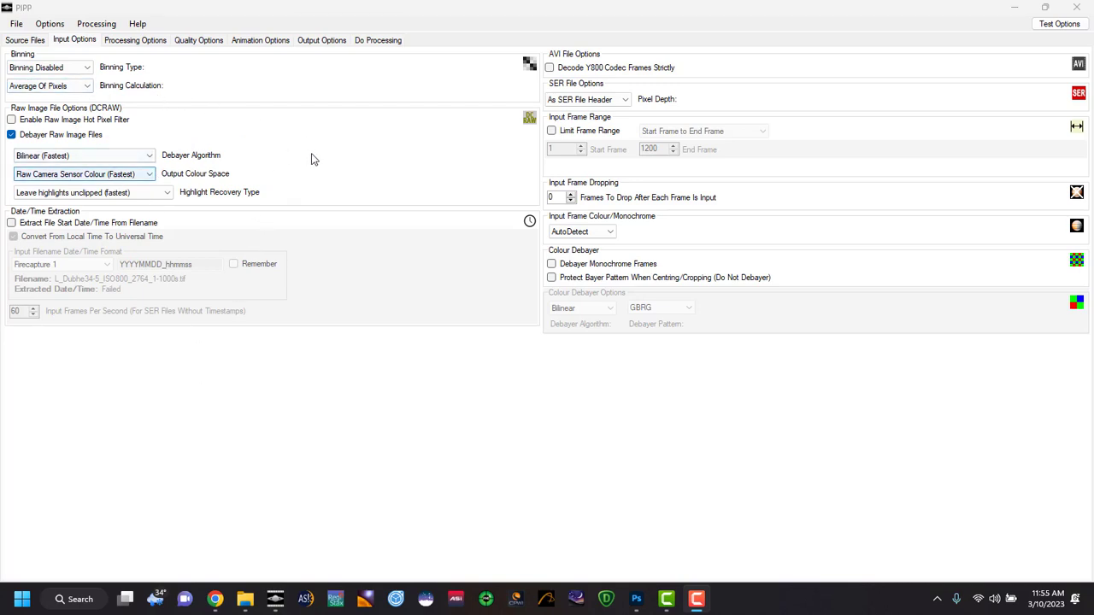
Step: Turn off Convert Colour To Monochrome and Enable Cropping in PIPP's Processing Options
click(136, 43)
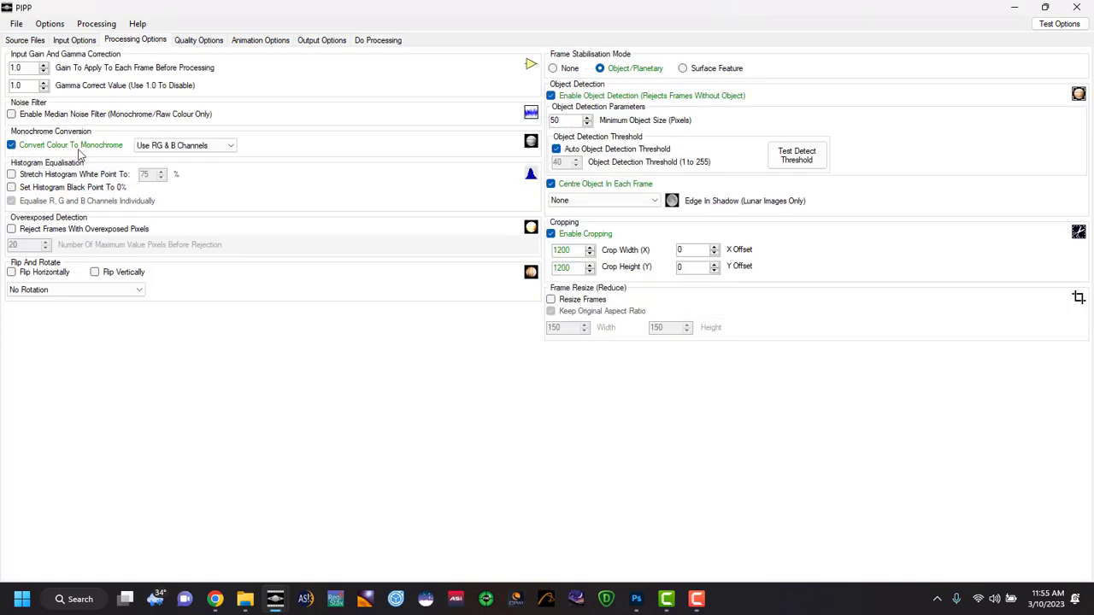
click(11, 145)
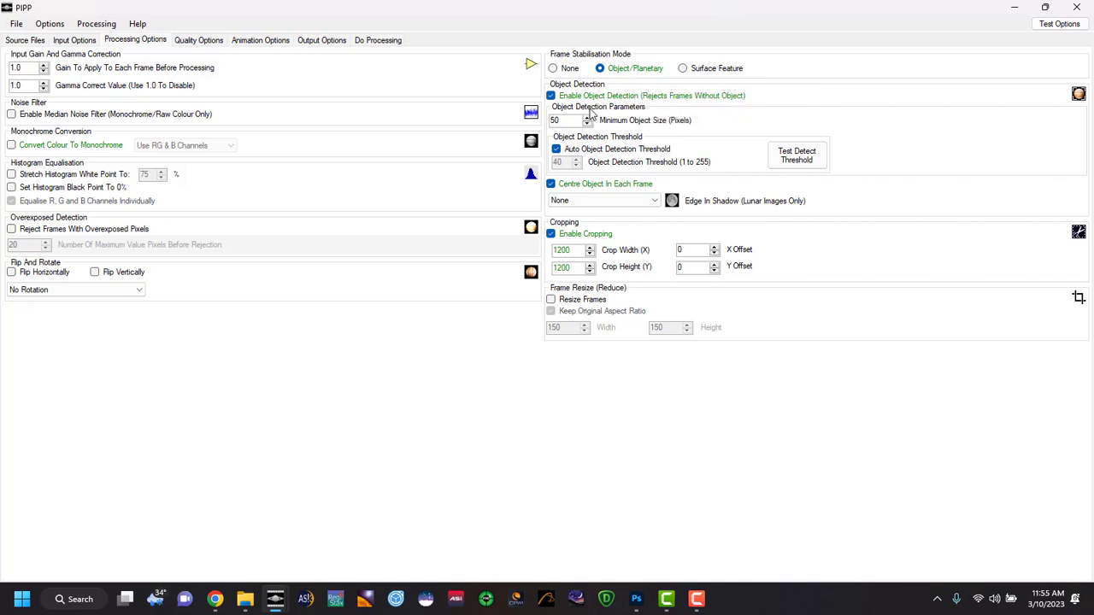
click(551, 235)
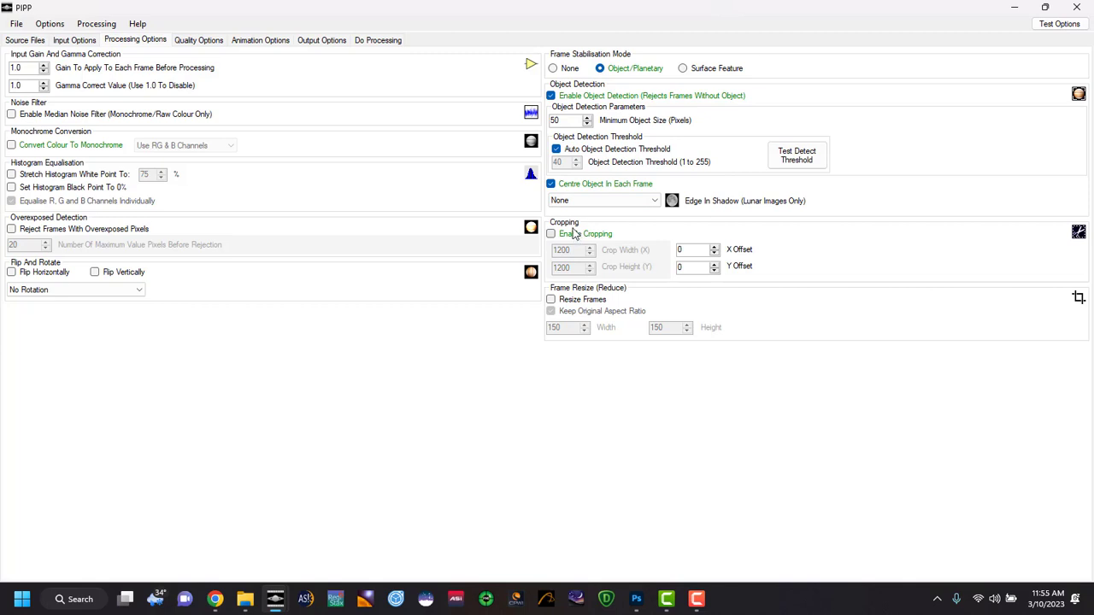
click(196, 42)
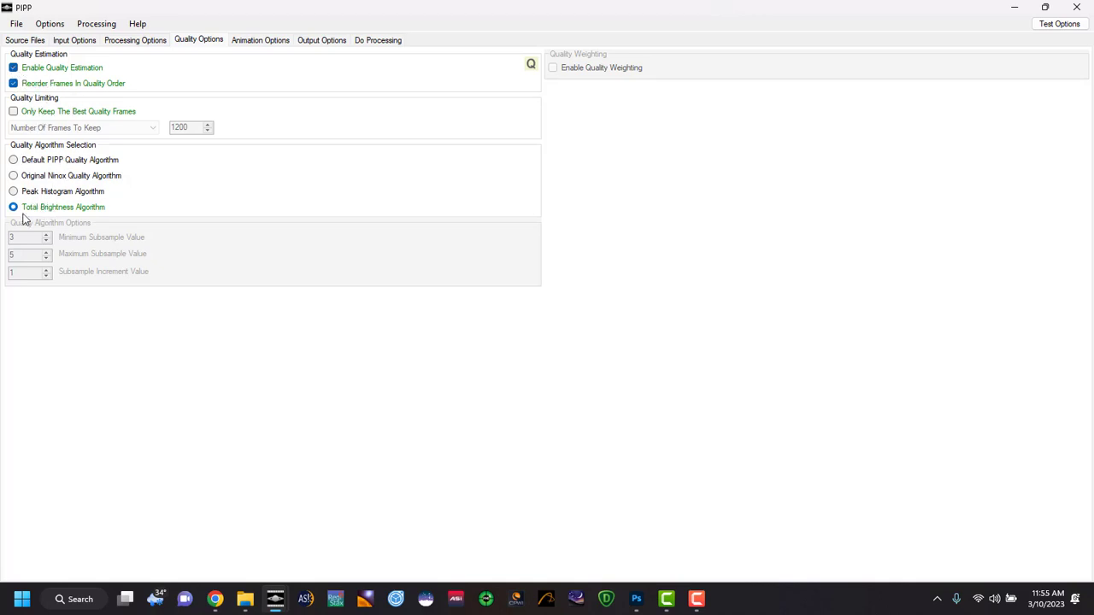
Step: Switch frame quality ranking to the Default PIPP Quality Algorithm
click(14, 160)
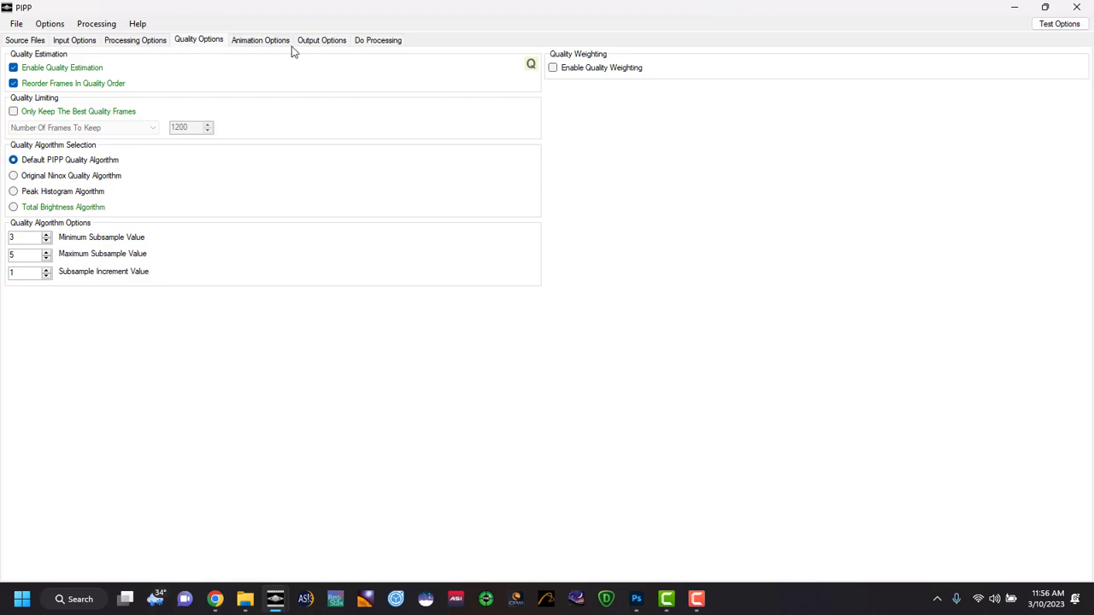
click(323, 41)
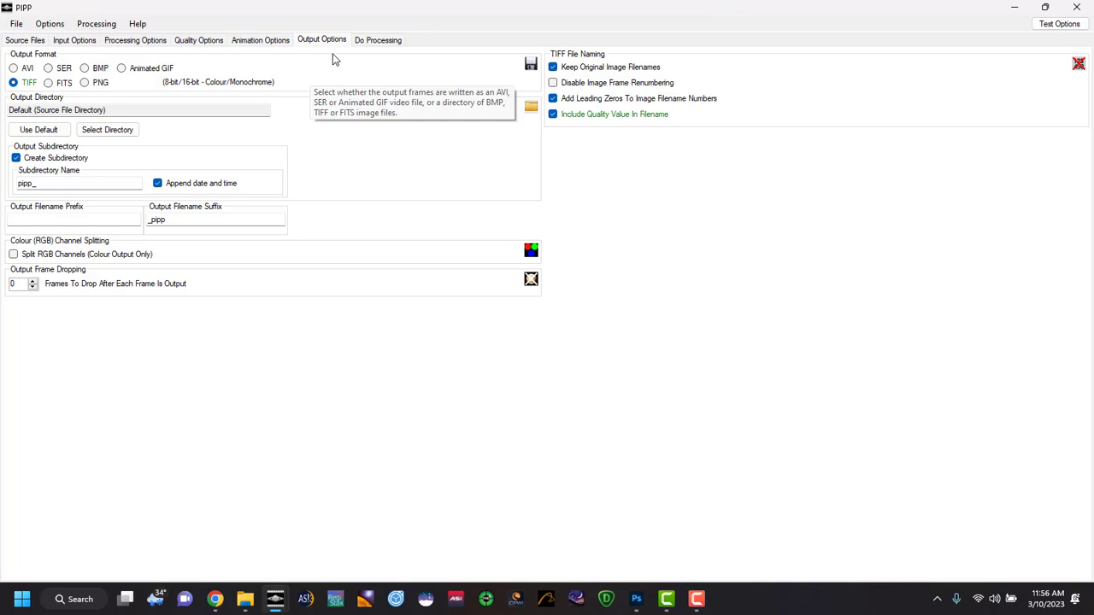
Step: Process all 100 frames in PIPP to completion, then hide PIPP
click(365, 42)
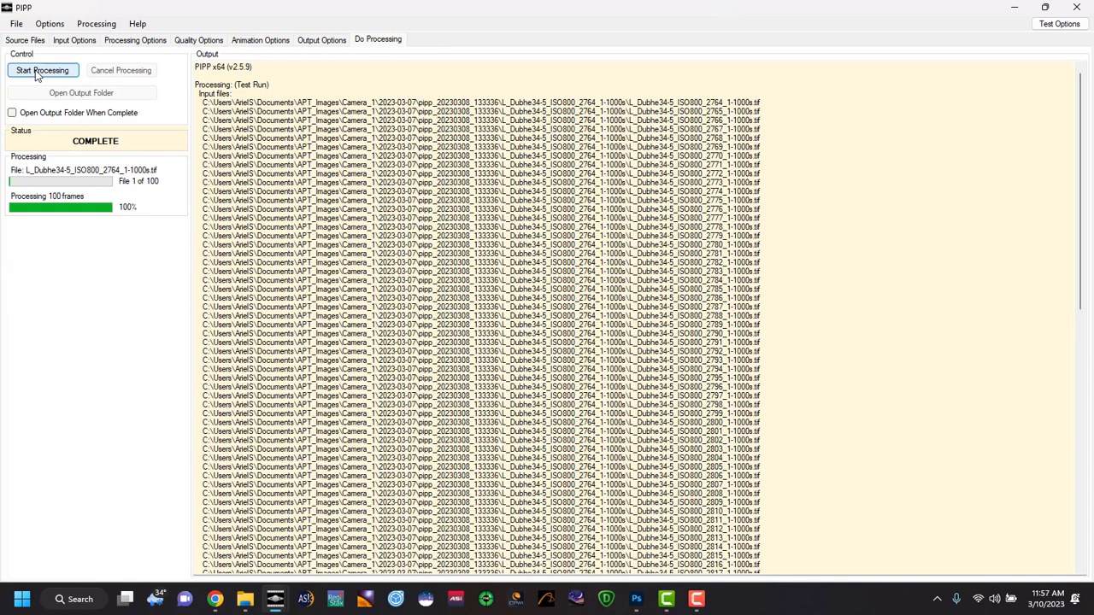
key(alt+F4)
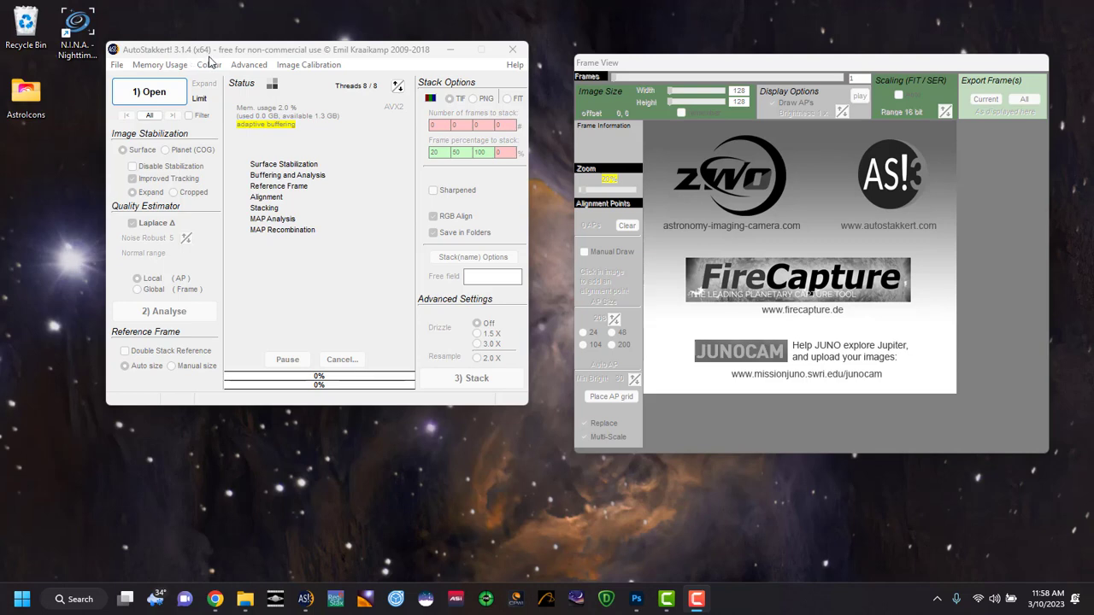
Step: Load all 100 PIPP-processed moon TIFFs into AutoStakkert! using the Image files filter
click(171, 94)
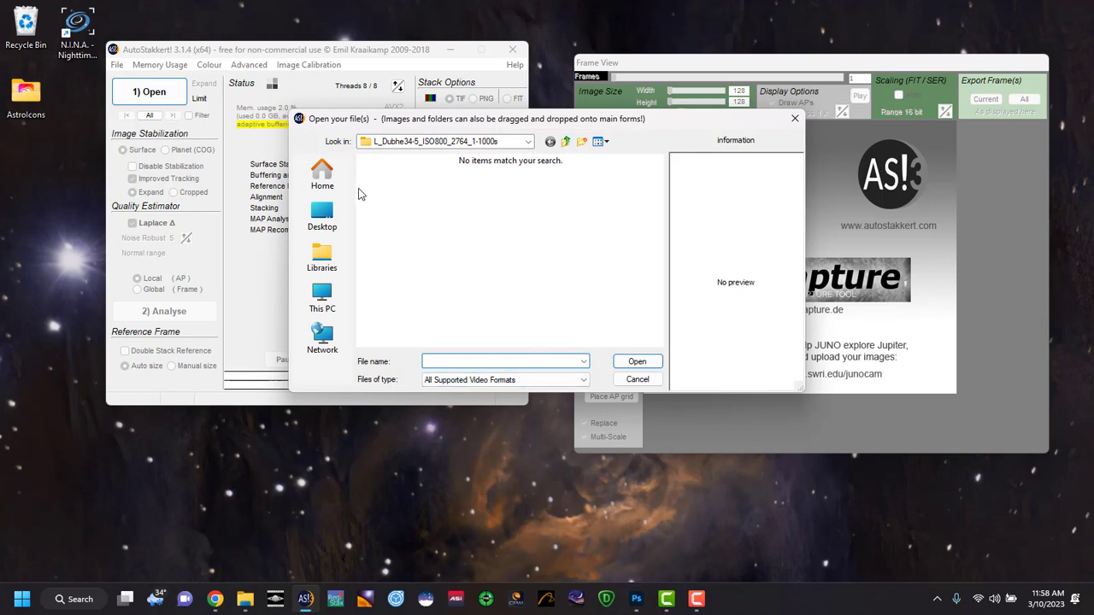
click(581, 380)
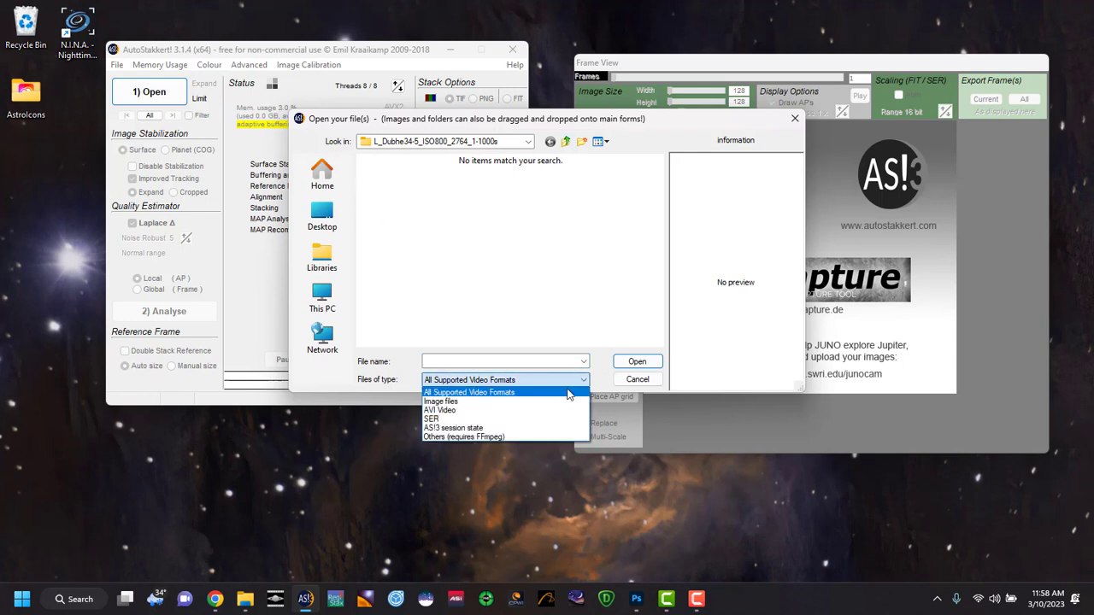
click(553, 408)
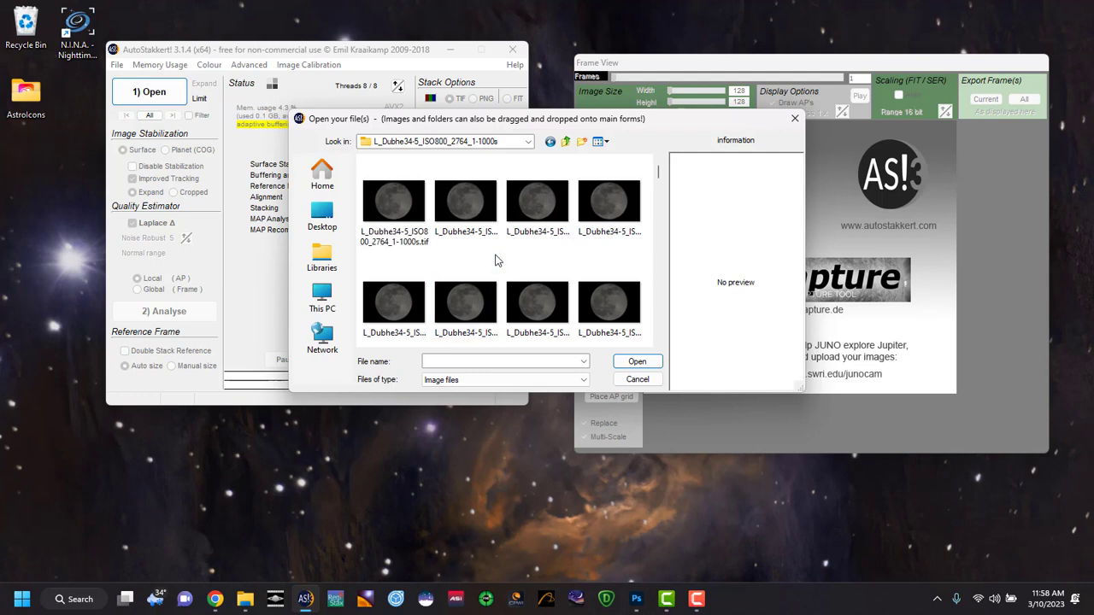
key(ctrl+a)
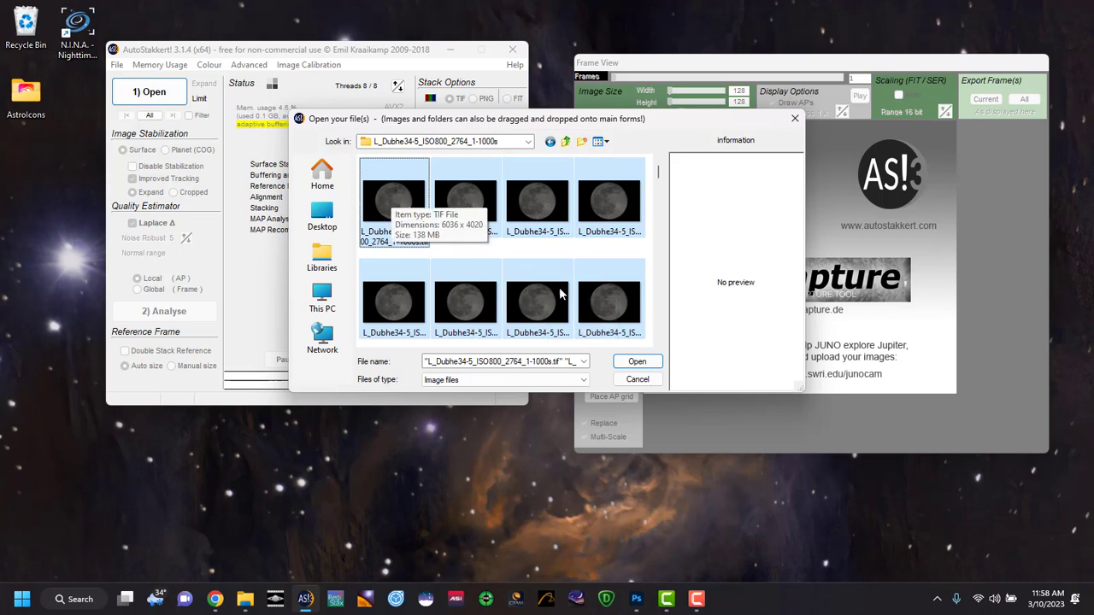
click(640, 365)
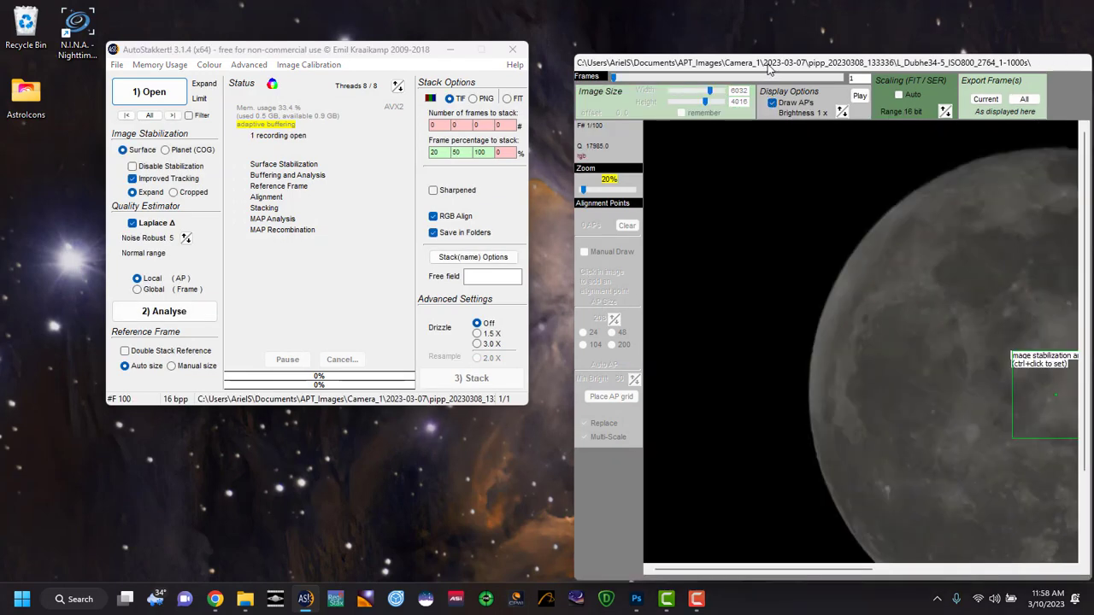
Step: Move the Frame View window up-left, pan its image, and shift the main window left
drag(768, 65, 725, 36)
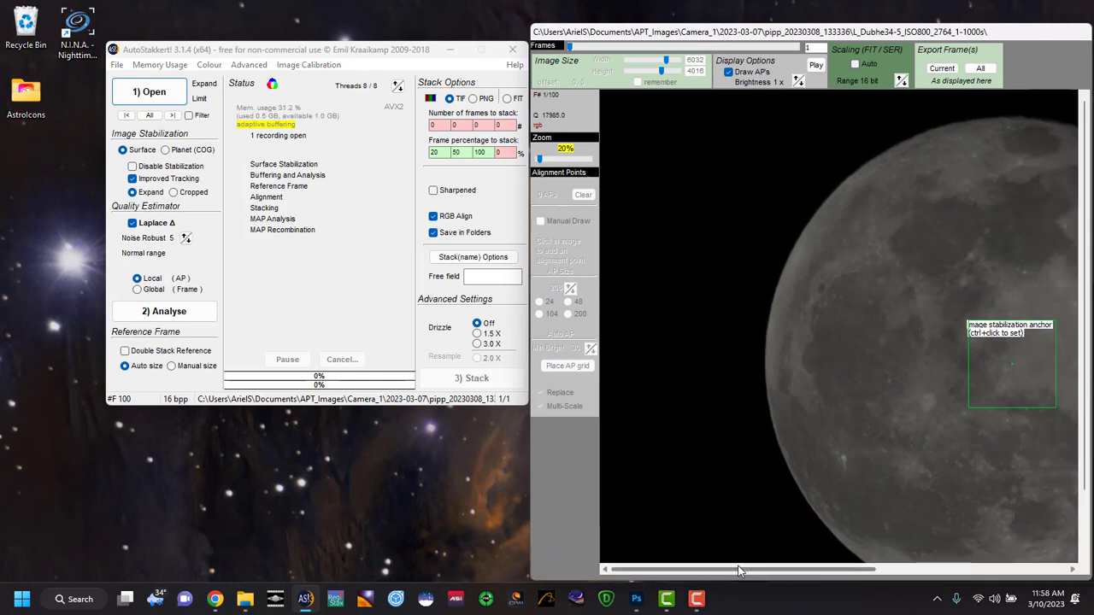
drag(740, 571, 800, 570)
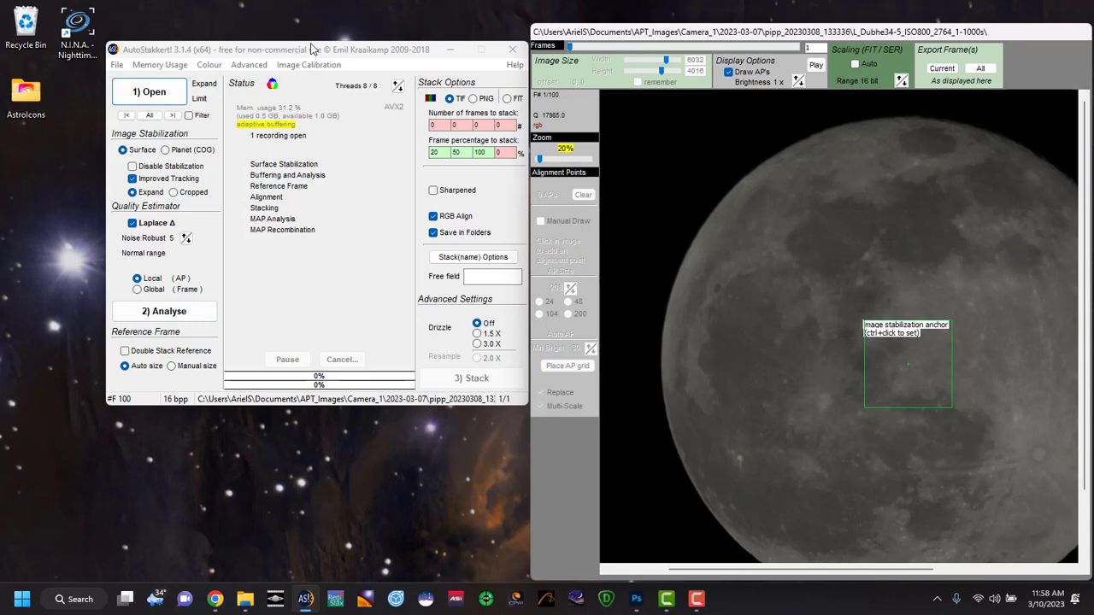
drag(312, 49, 230, 43)
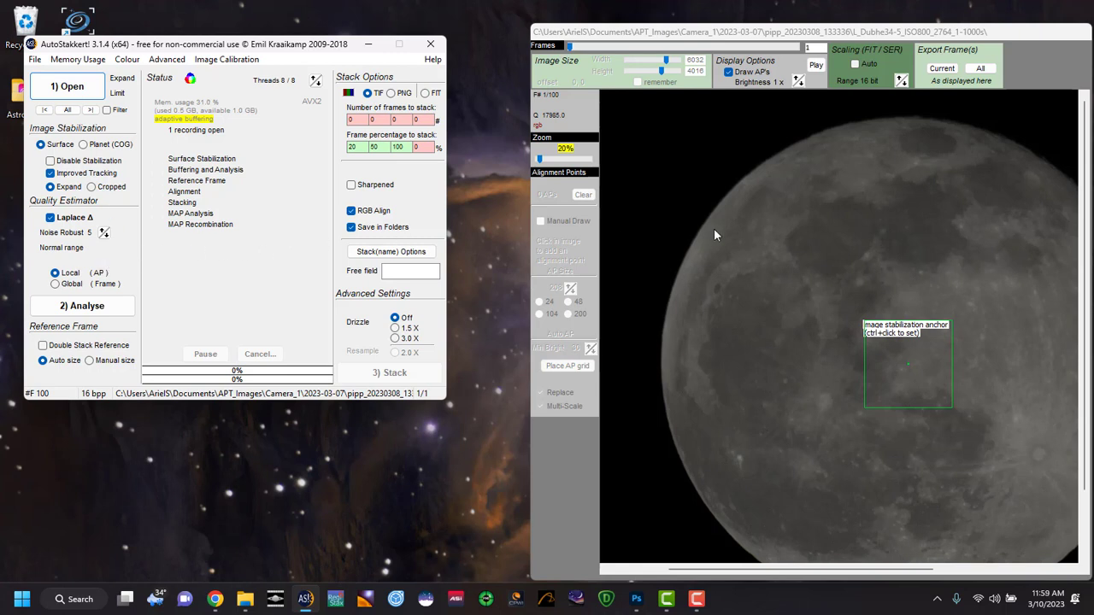
Step: Analyse all 100 frames for quality and surface stabilization, then step through the frames
click(94, 309)
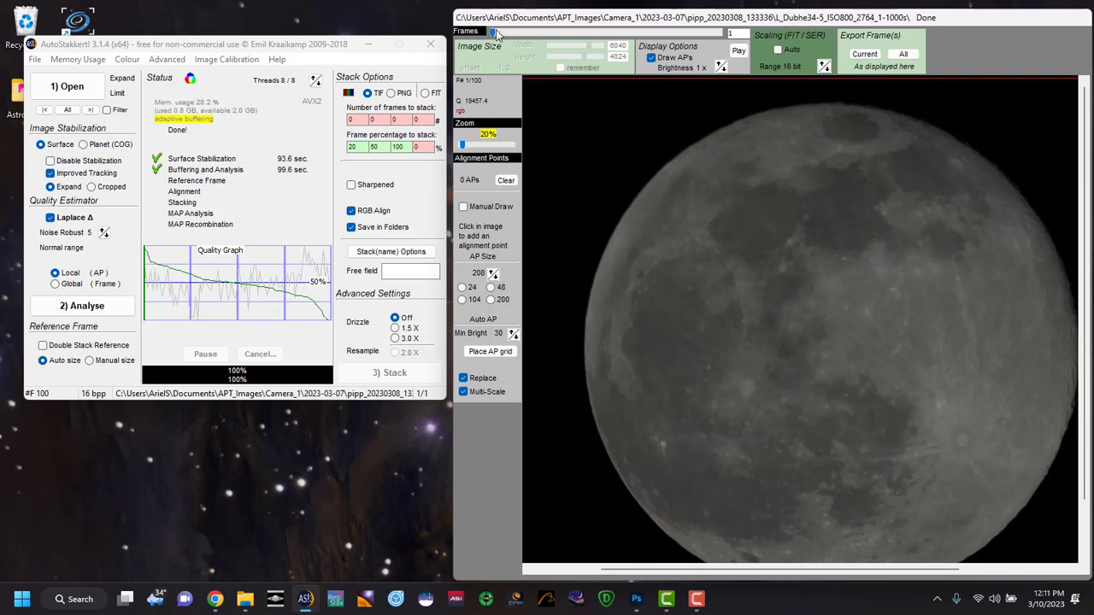
drag(496, 32, 516, 35)
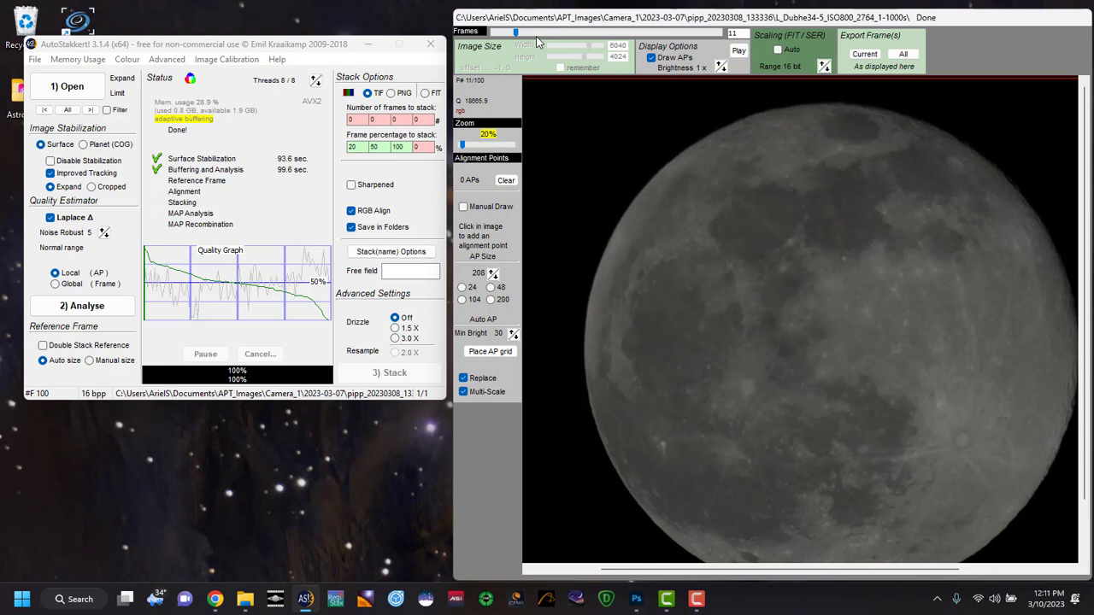
Step: Place a grid of 1137 alignment points at AP size 200 over the moon disc
click(502, 32)
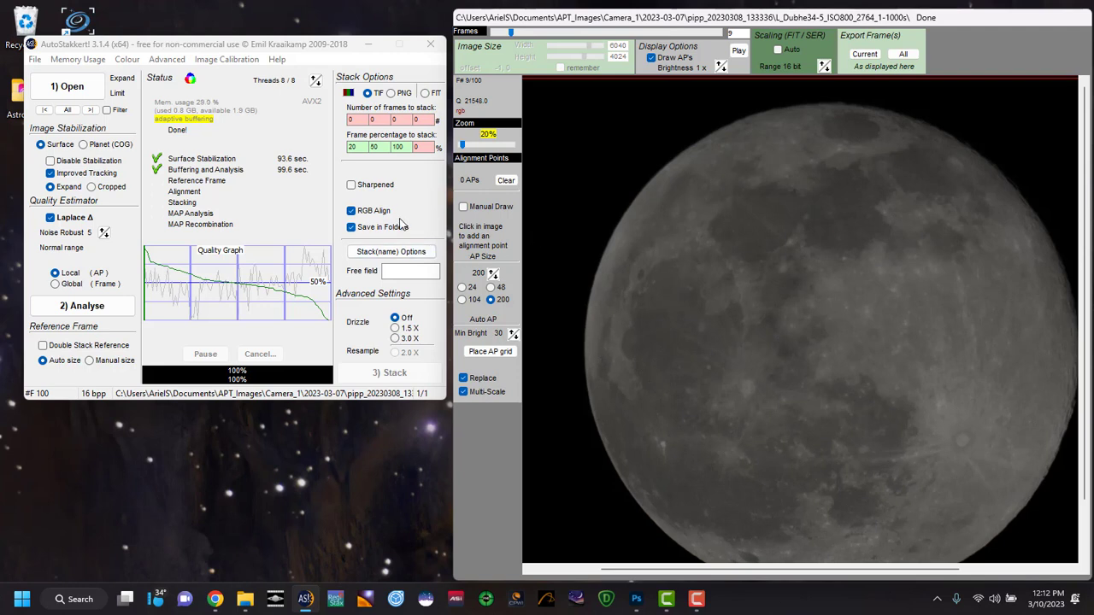
click(364, 149)
click(489, 353)
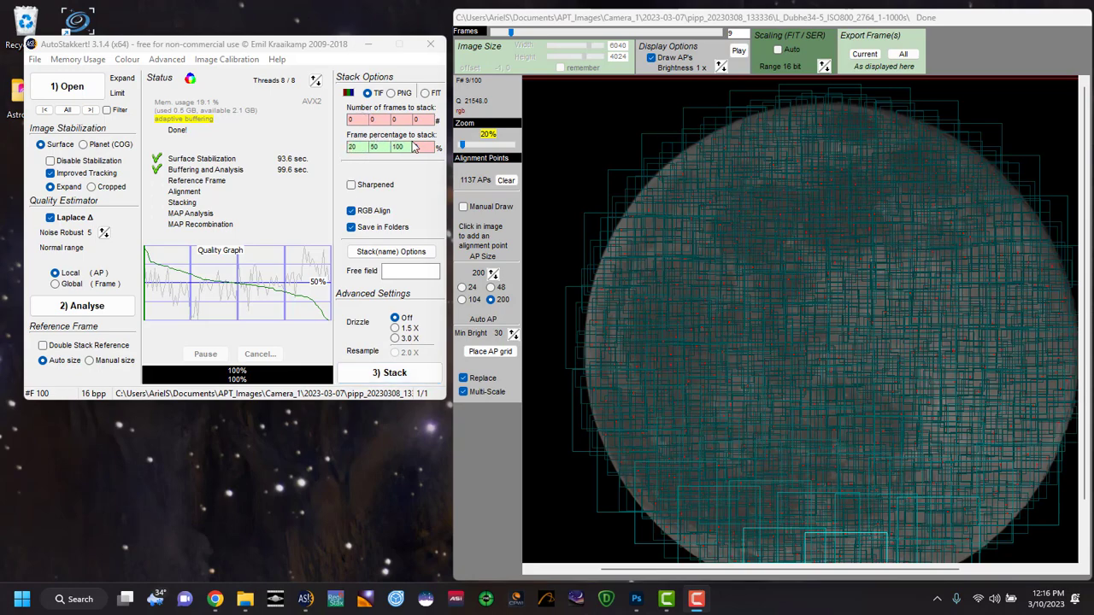
Step: Check the 20, 50 and 100 percent frame-stacking values before stacking
click(356, 148)
click(402, 119)
Step: Stack the best frames in AutoStakkert! into AS_P20, AS_P50 and AS_P100 output folders
click(372, 374)
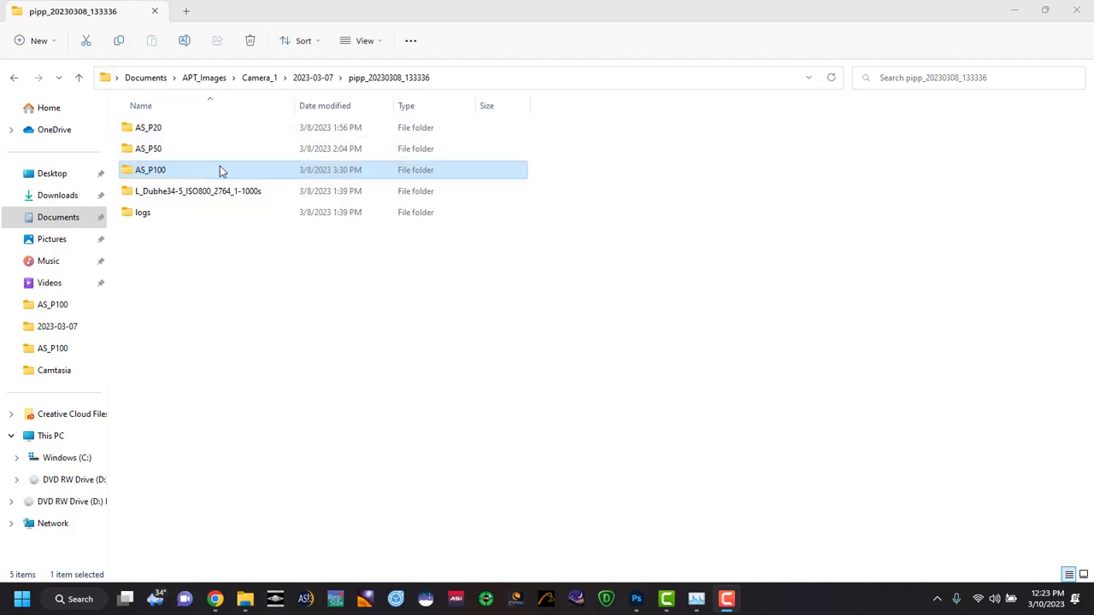
Step: Inspect the stacked moon TIF in AS_P20, return to the recording folder, then switch to RegiStax 6
click(153, 176)
double_click(159, 132)
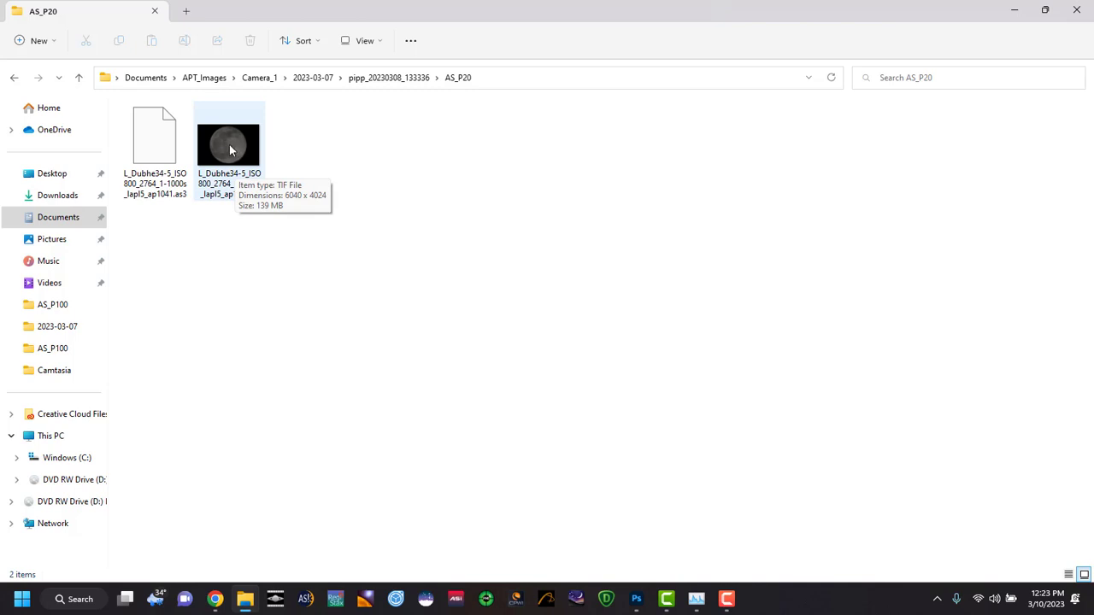
click(78, 77)
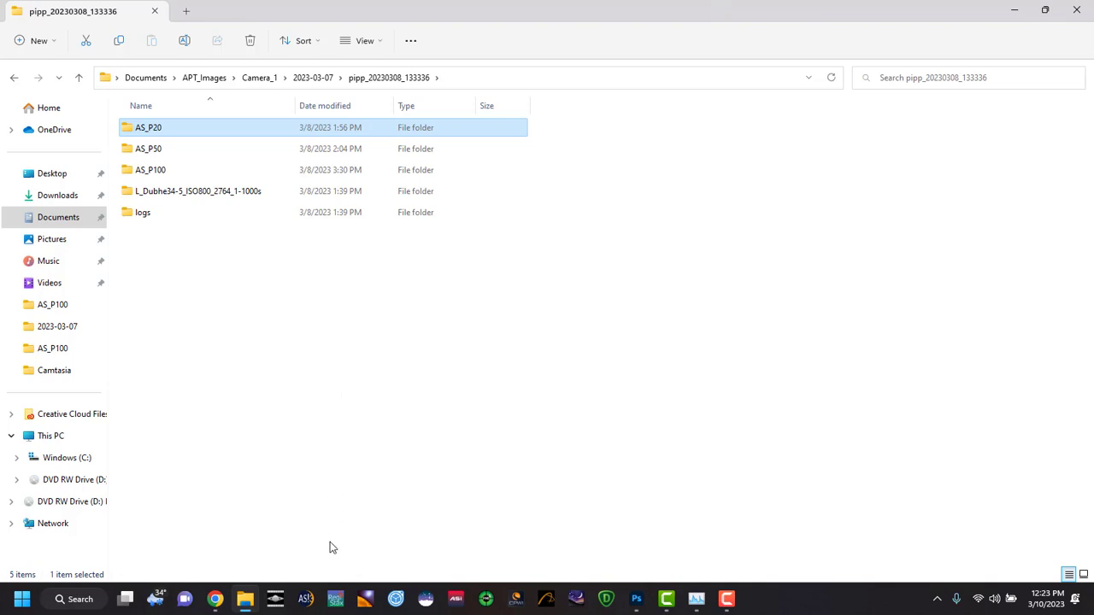
click(336, 600)
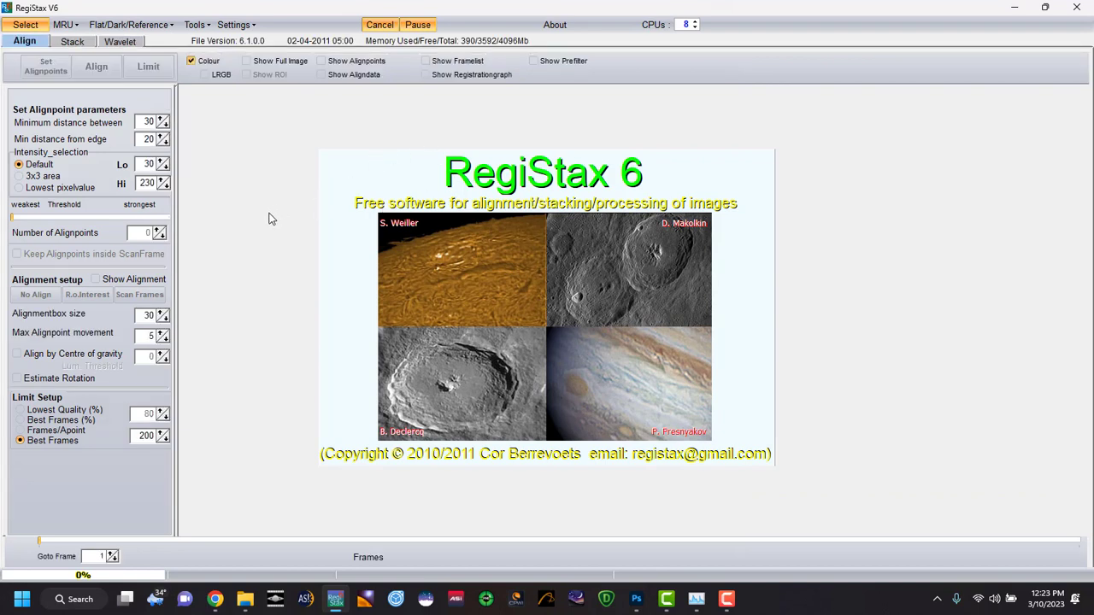
Step: Load the L_Dubhe34-5 TIF from AS_P100 into RegiStax, declining intensity-level stretching
click(22, 25)
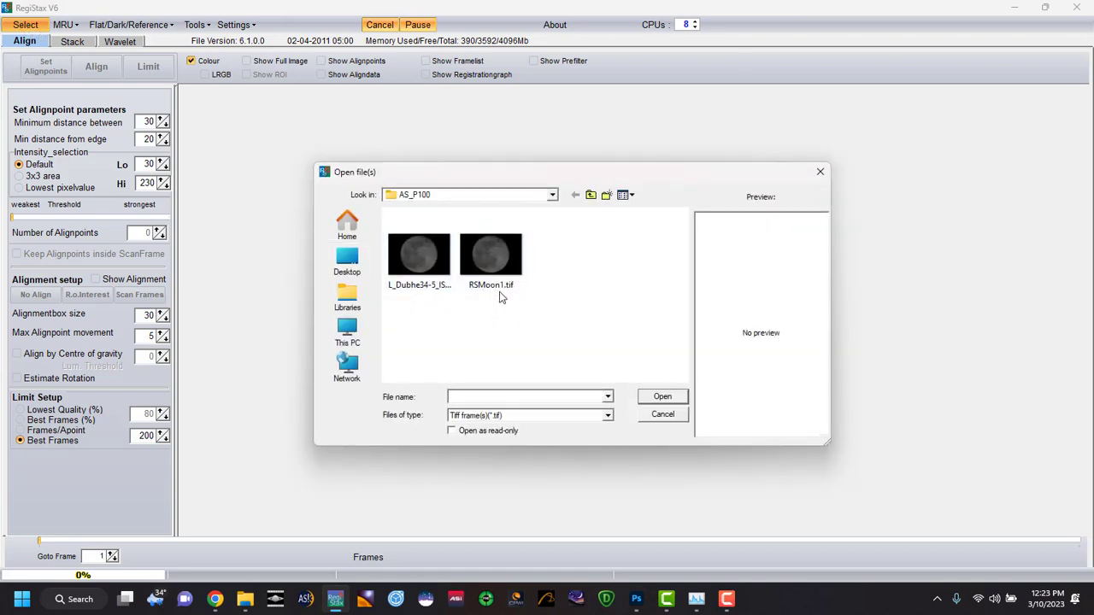
click(416, 250)
click(649, 400)
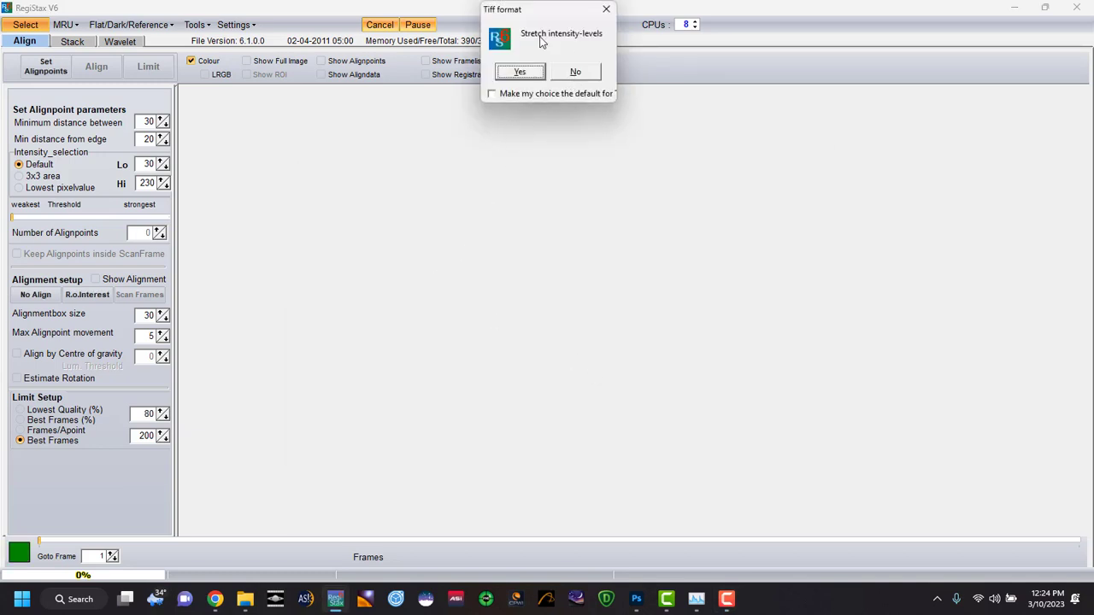
click(580, 73)
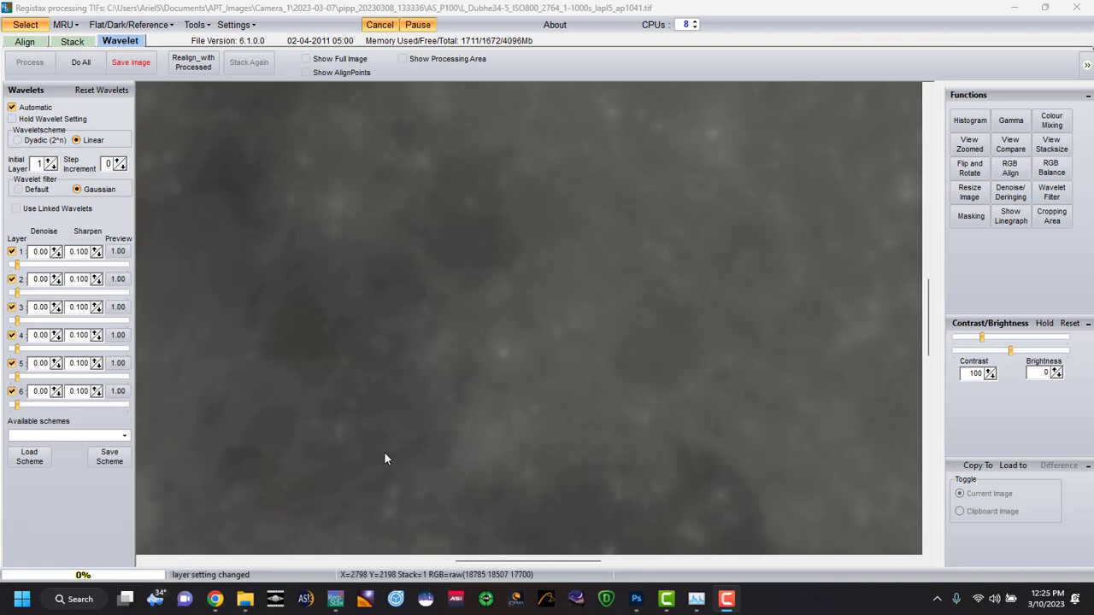
Step: Show the full moon image and set wavelet layer 1 to 100 with denoise 0.10
click(306, 59)
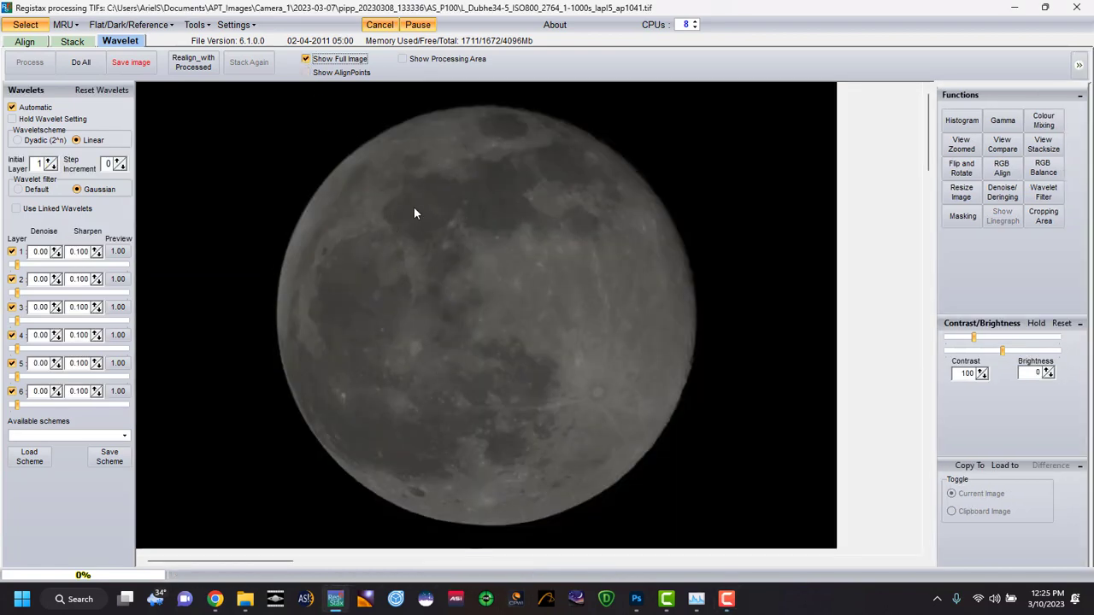
click(376, 148)
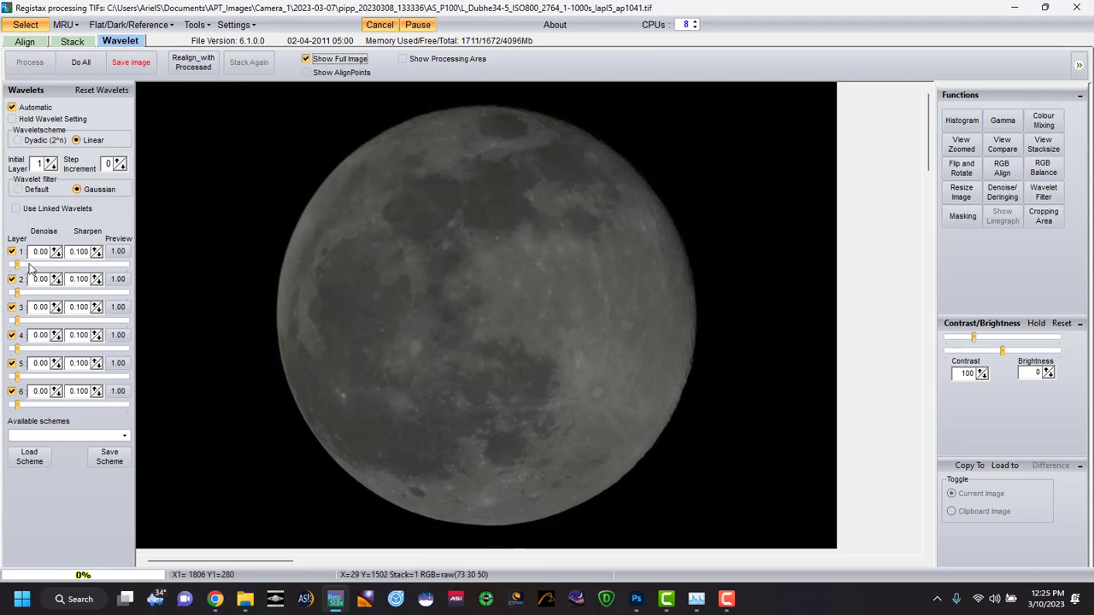
drag(19, 266, 140, 274)
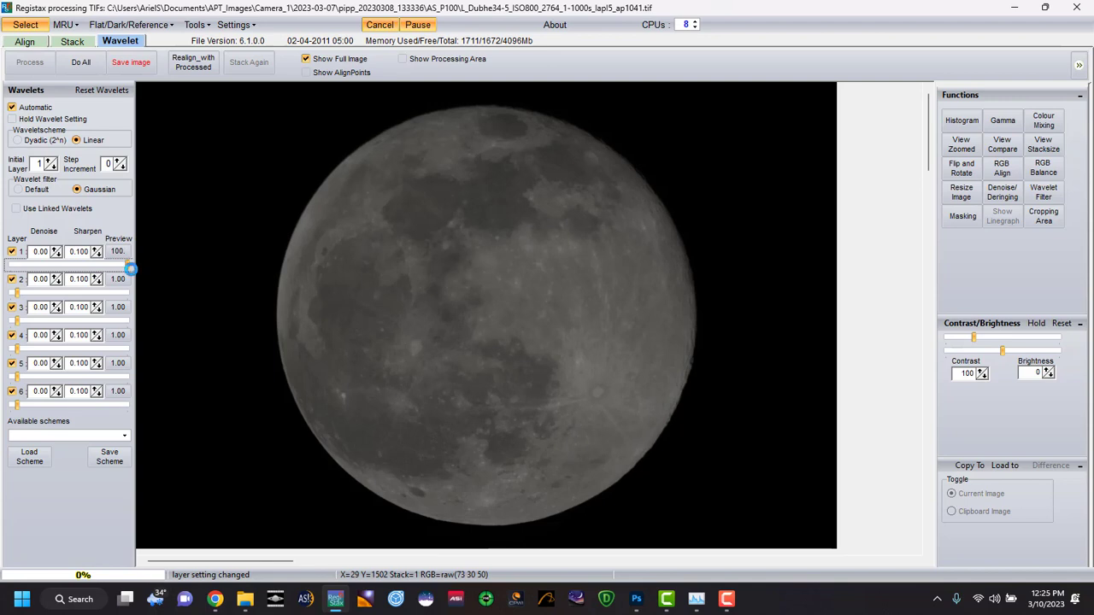
double_click(53, 250)
text(0.10)
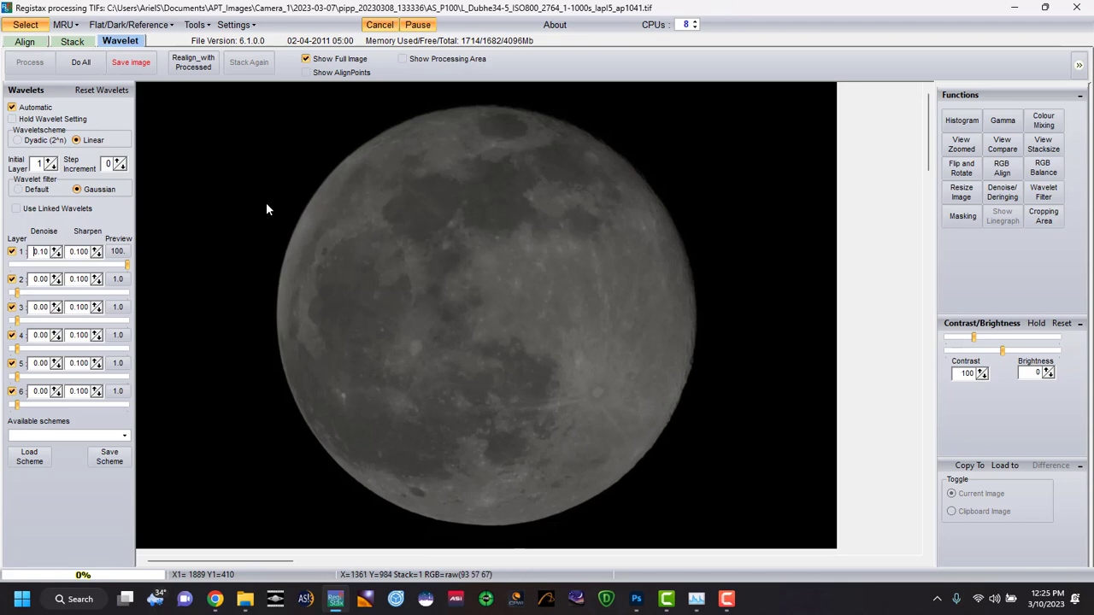
Step: Set layer 1 to sharpen 0.110 and denoise 0.15, and raise layer 2 to 86.5 with denoise 0.05
click(94, 248)
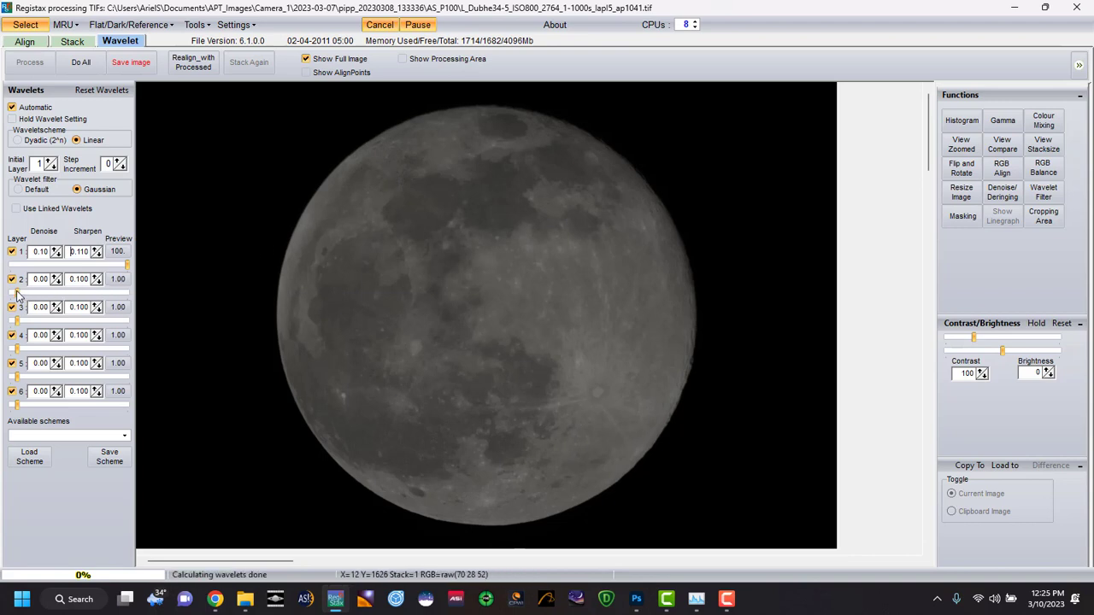
drag(17, 292, 84, 293)
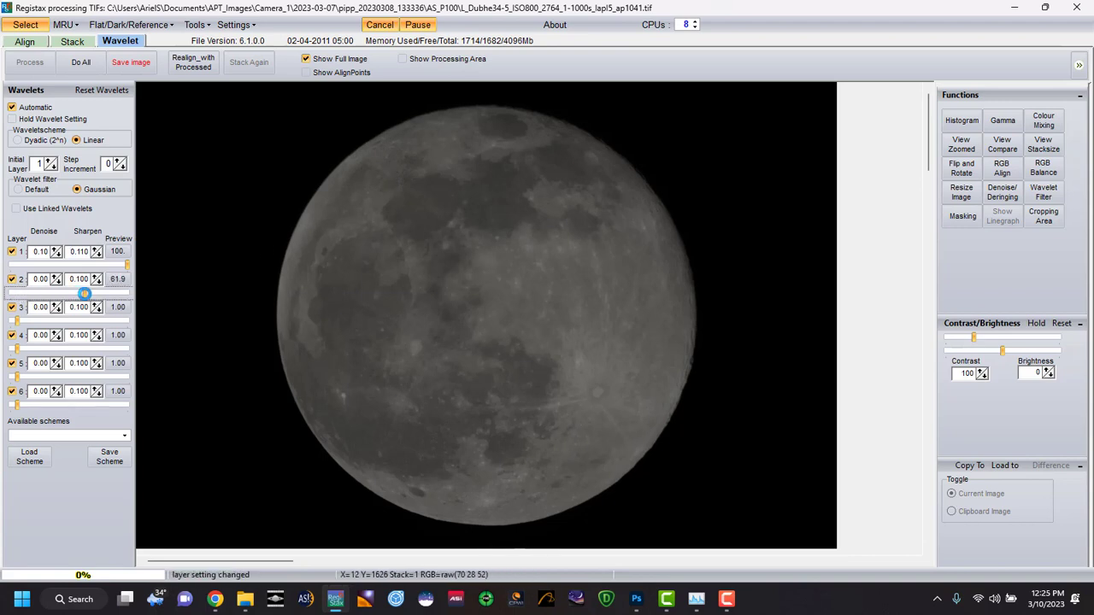
click(100, 292)
click(55, 276)
click(53, 250)
click(53, 249)
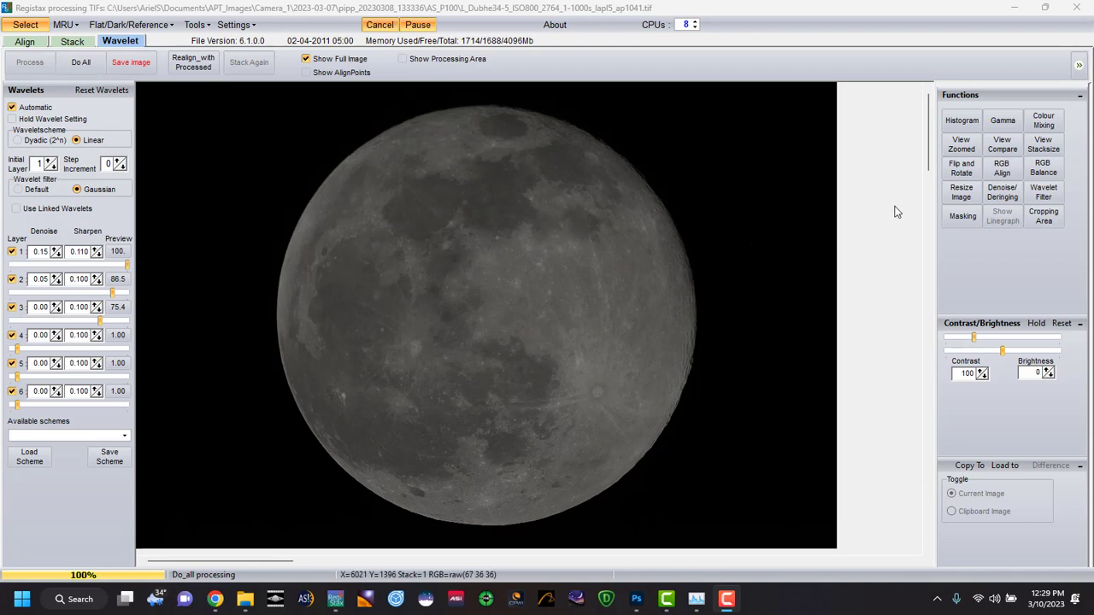
Step: Close the RGB balance histogram panel after opening it
click(1032, 170)
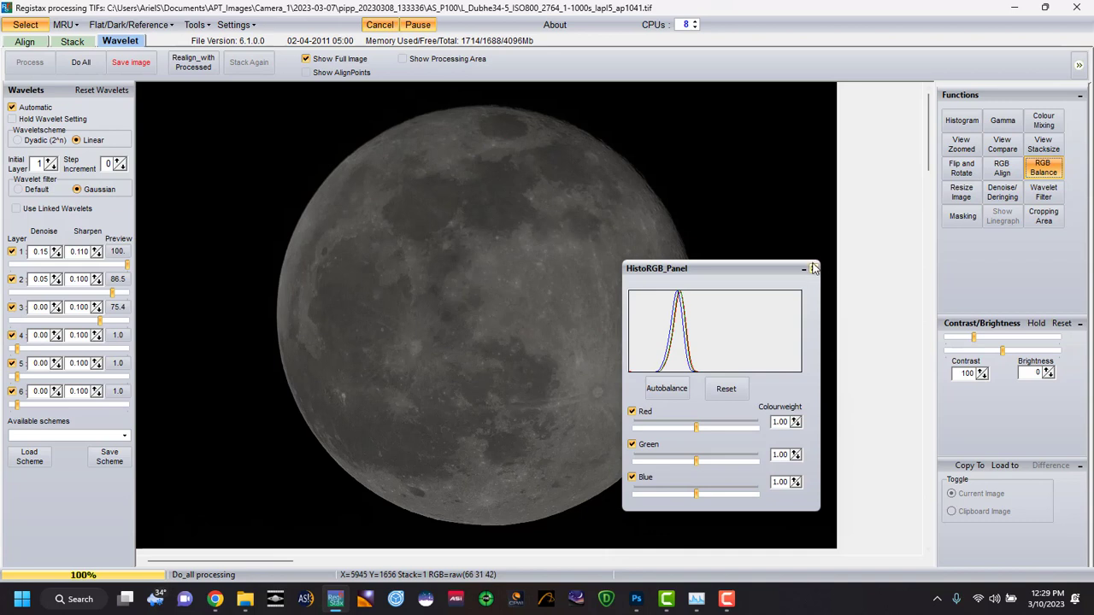
click(814, 269)
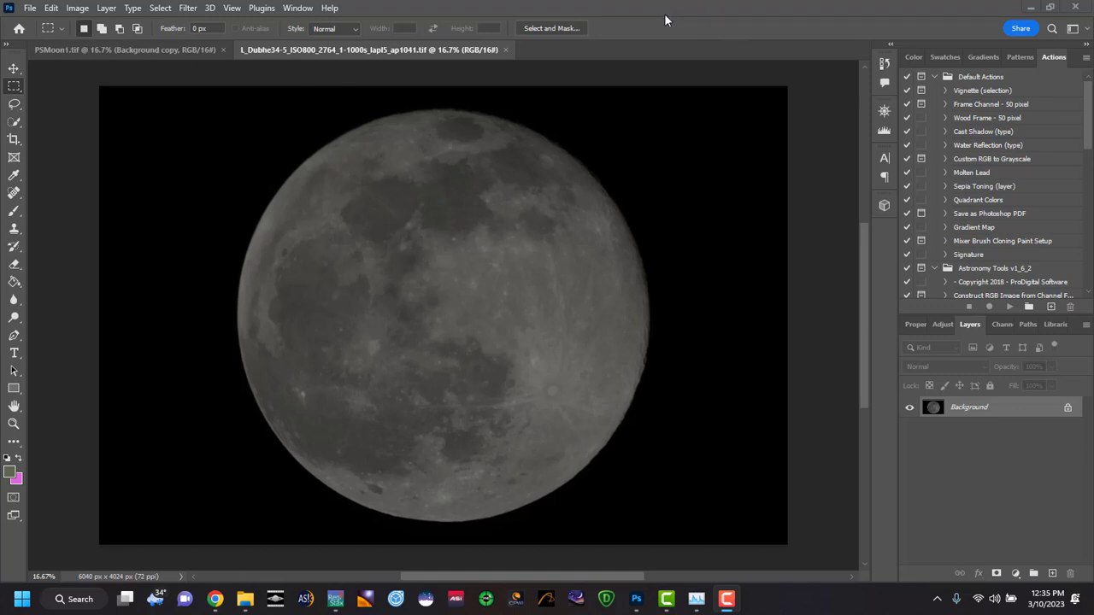
Step: Apply the Camera Raw Filter and push red, green and blue primary saturation to +100 in Calibration
click(188, 8)
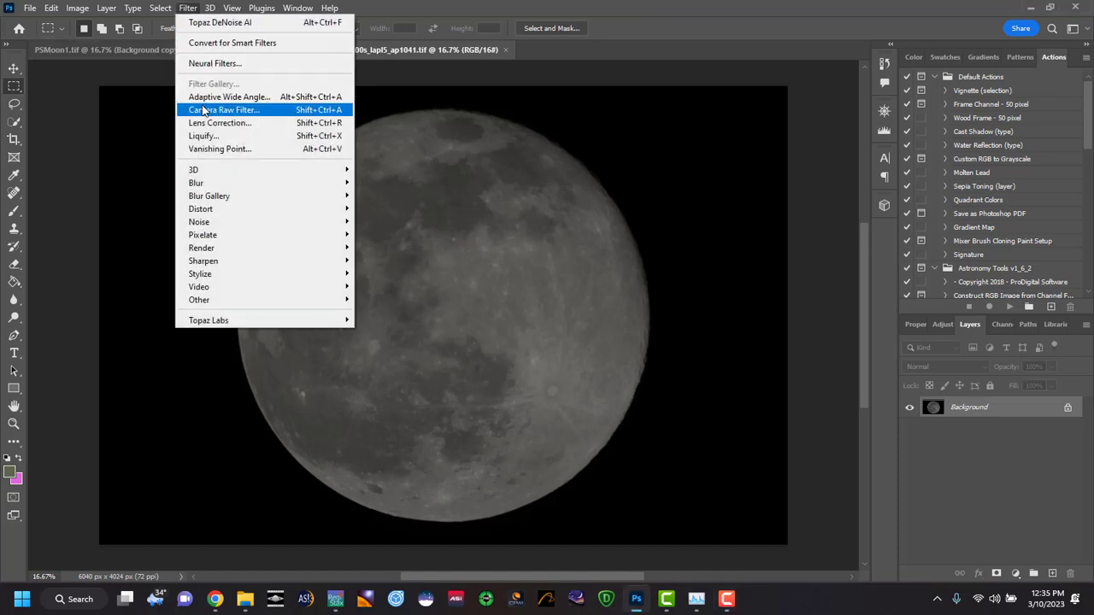
click(244, 112)
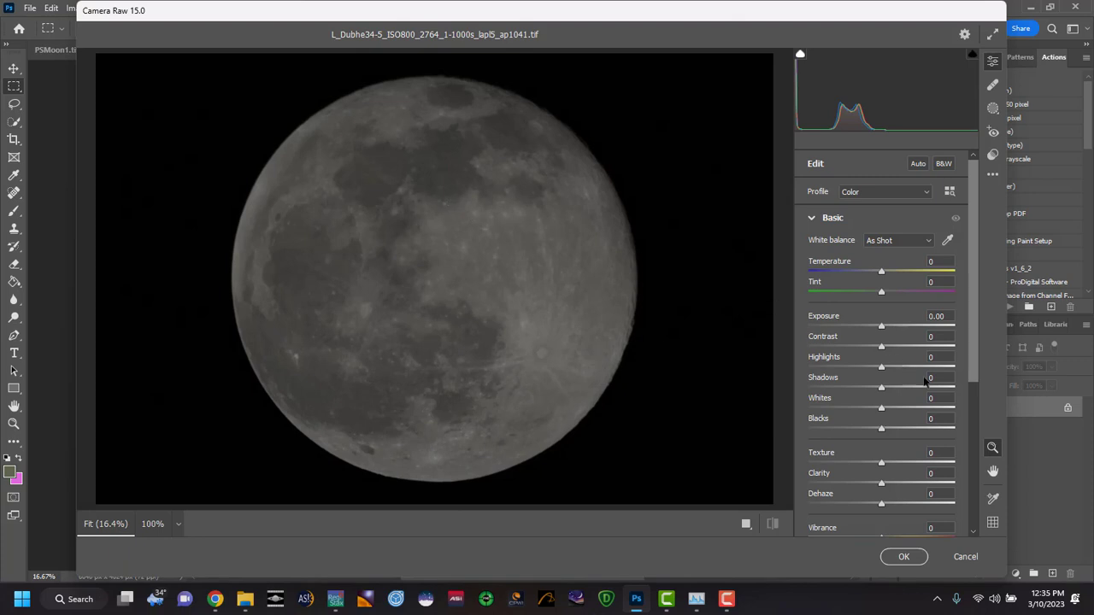
scroll(968, 441, down, 5)
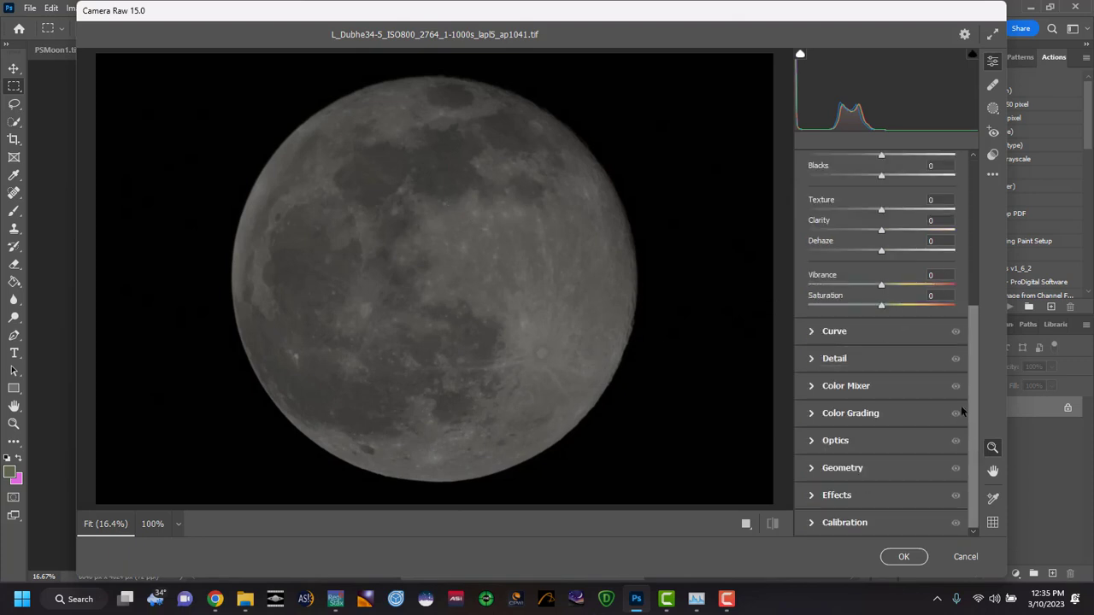
click(870, 524)
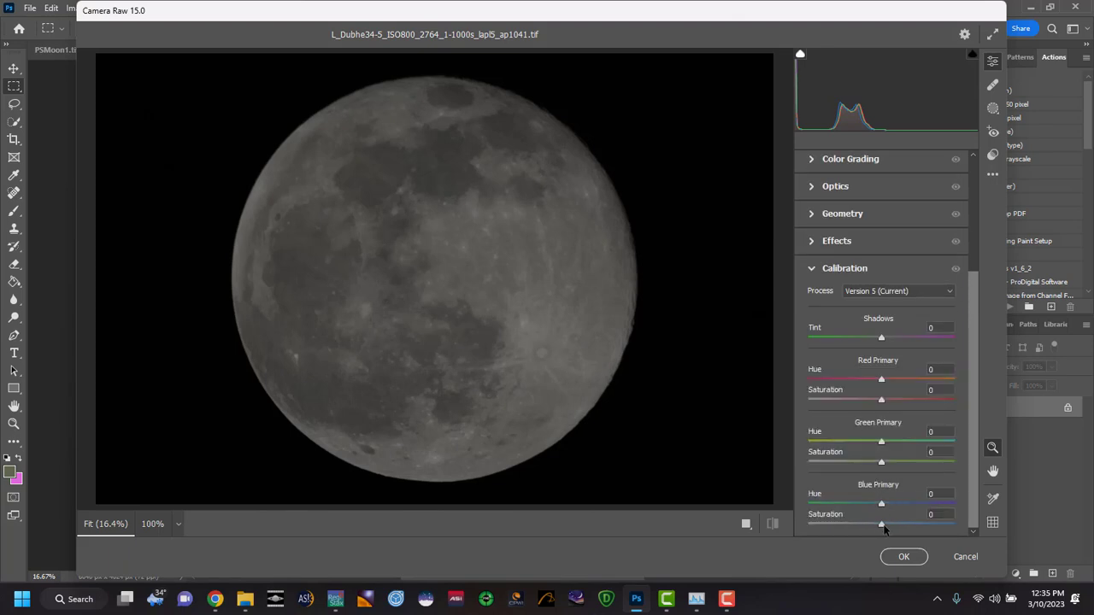
drag(883, 527, 957, 524)
drag(883, 463, 949, 466)
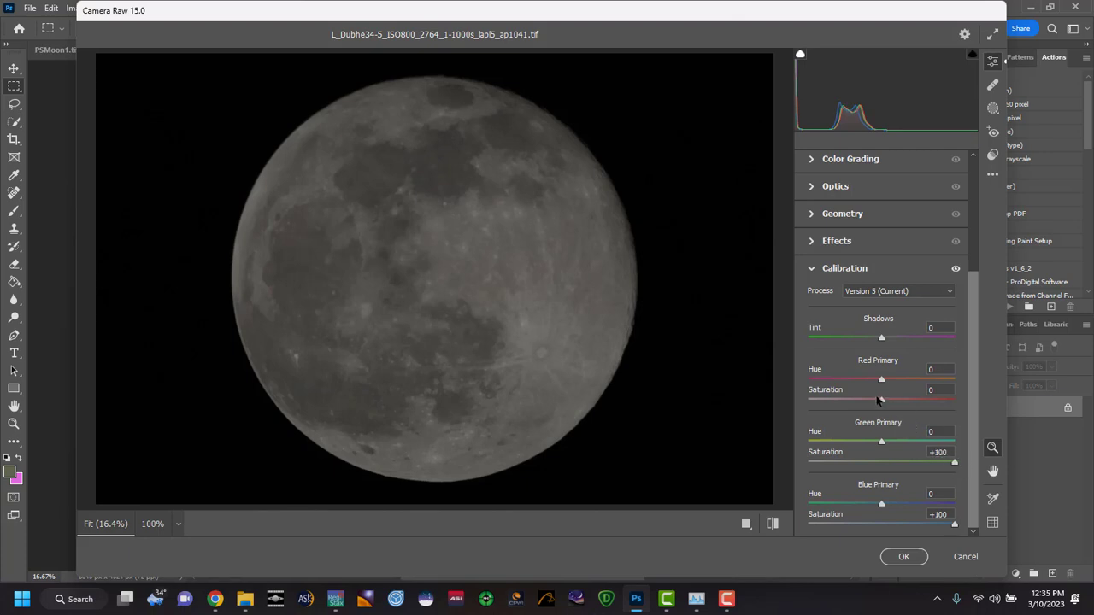
drag(883, 404, 964, 407)
Step: Raise Saturation and Vibrance in the Basic panel to +100
scroll(973, 175, up, 3)
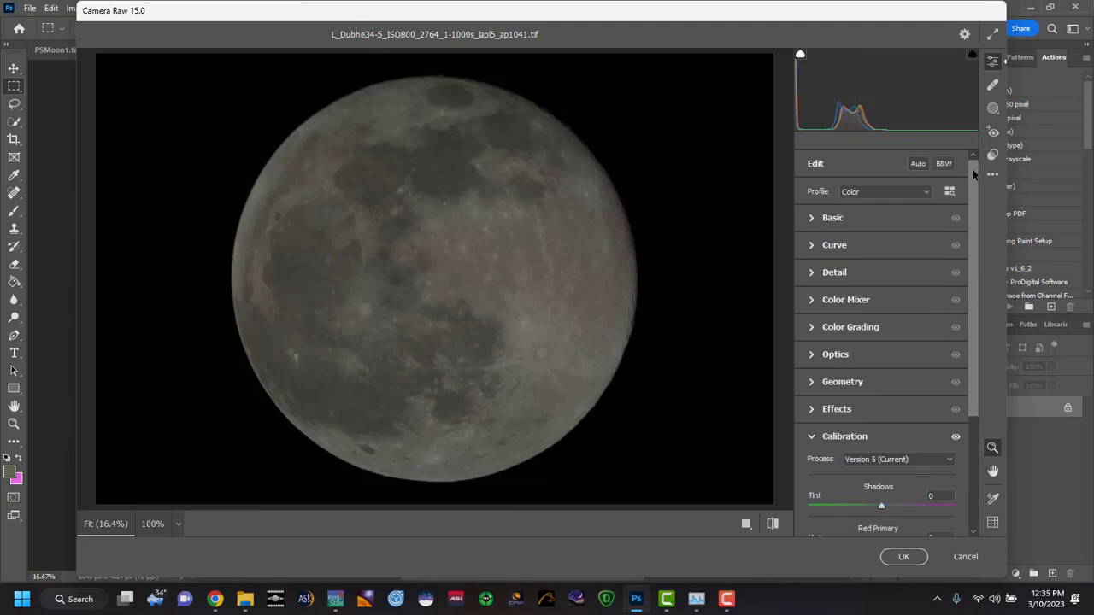
click(813, 222)
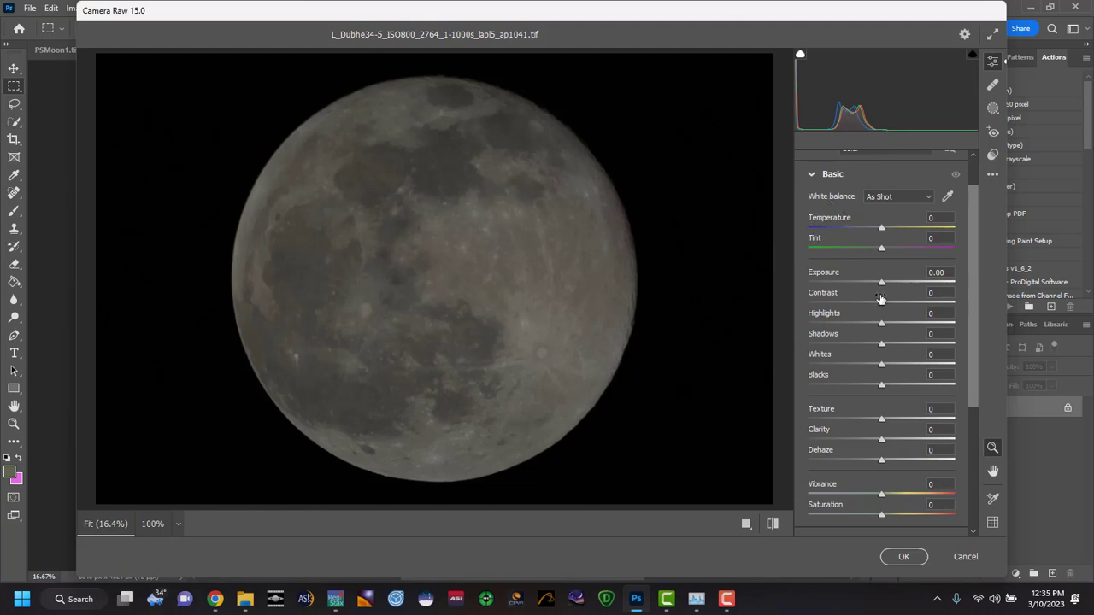
scroll(875, 308, down, 3)
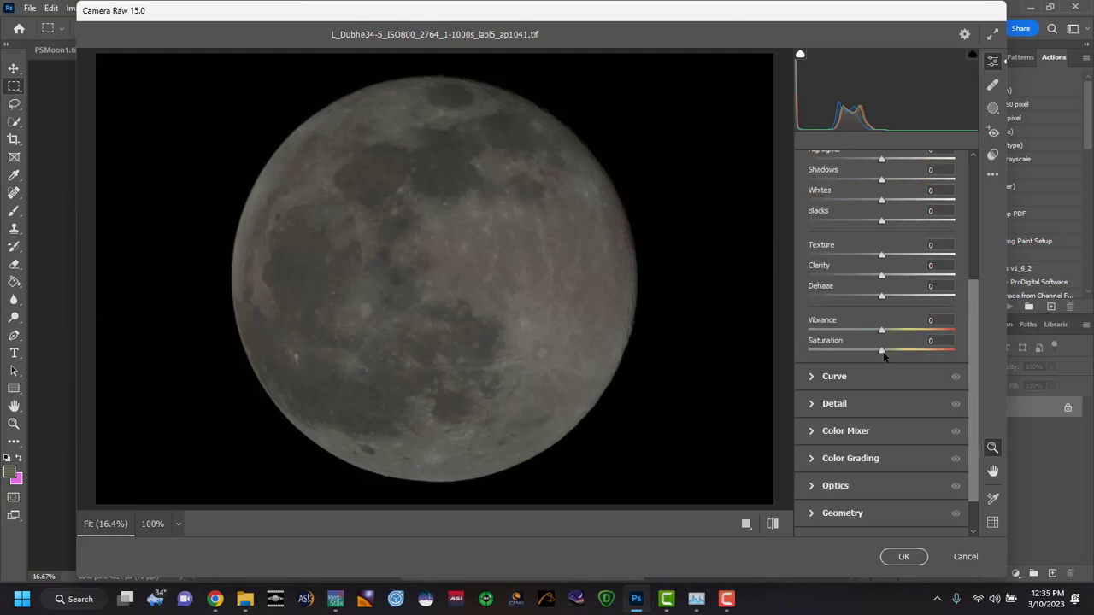
drag(884, 354, 969, 352)
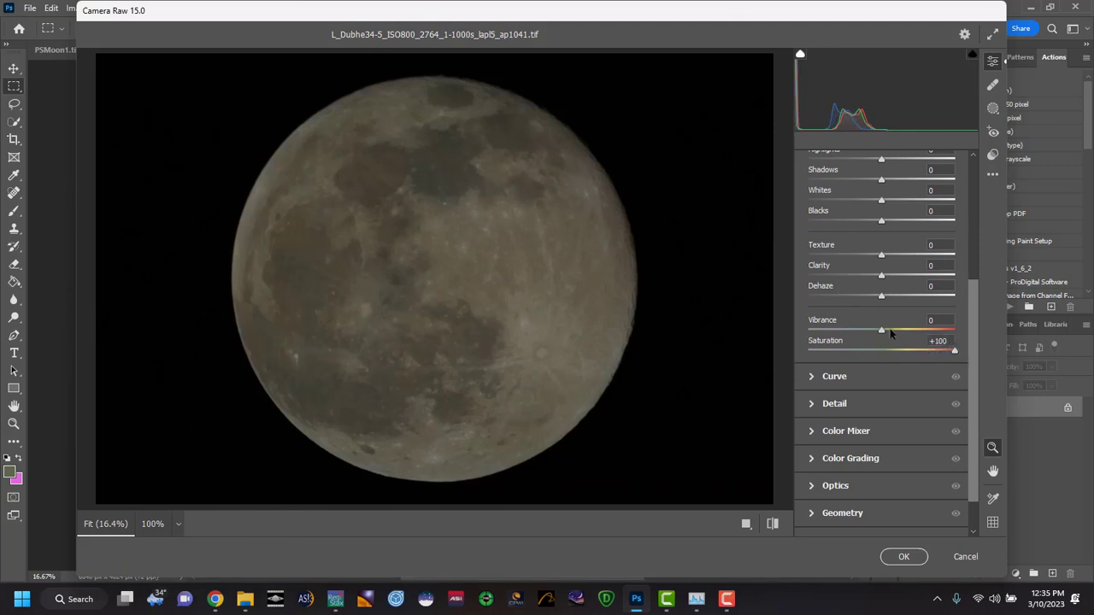
drag(904, 335, 981, 340)
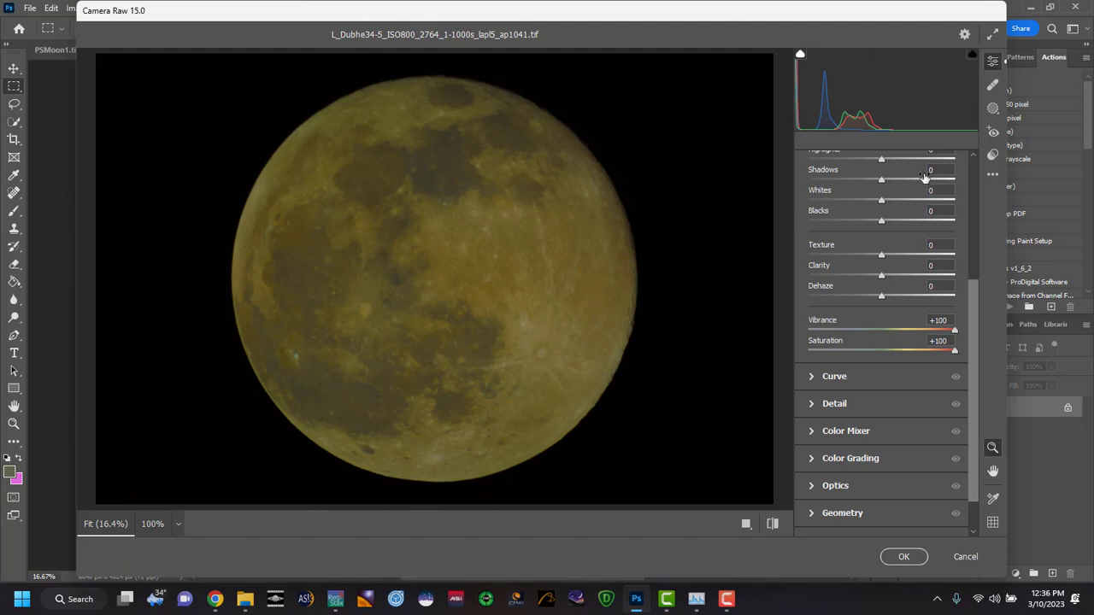
Step: Fine-tune white balance with the arrow keys to Temperature -2 and Tint +7
scroll(974, 171, up, 3)
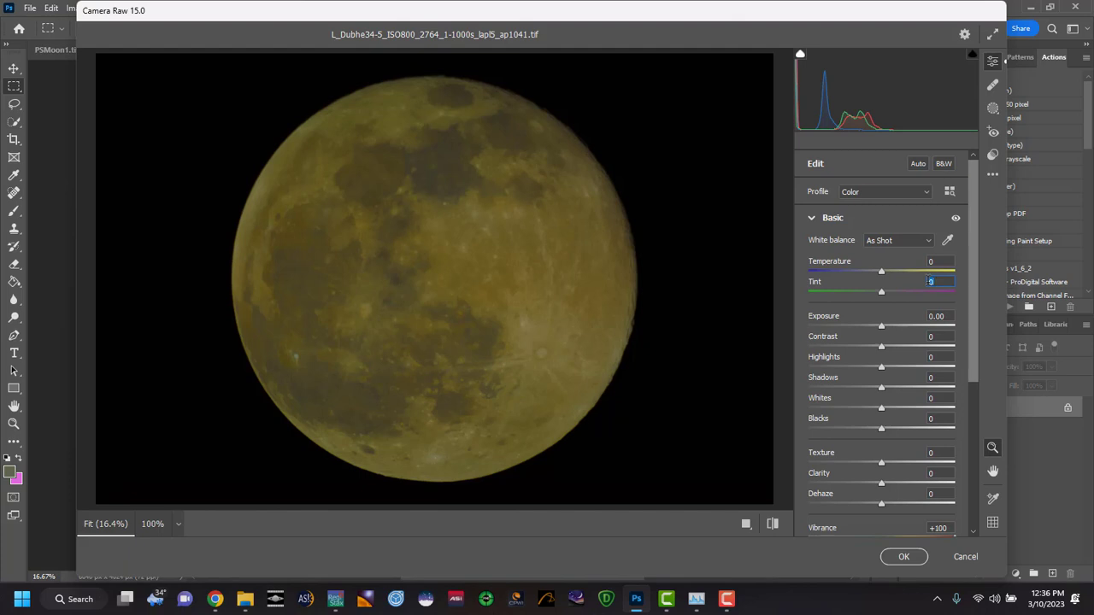
key(Up)
key(Up)
key(Up)
key(Up)
key(Up)
key(Up)
key(Up)
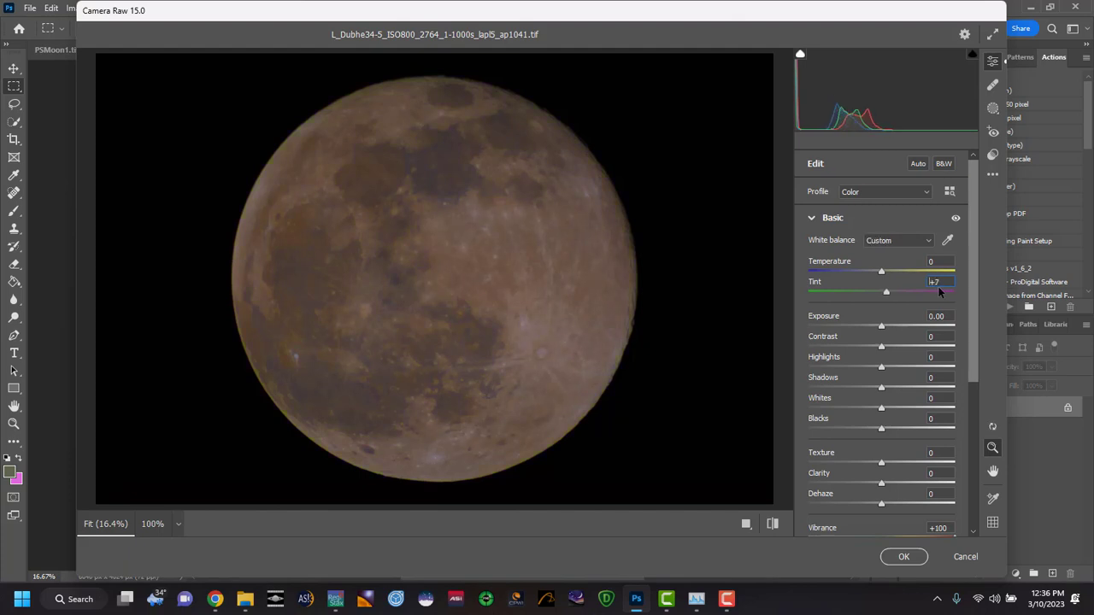
key(Up)
key(Up)
key(Up)
key(Up)
click(943, 261)
key(Up)
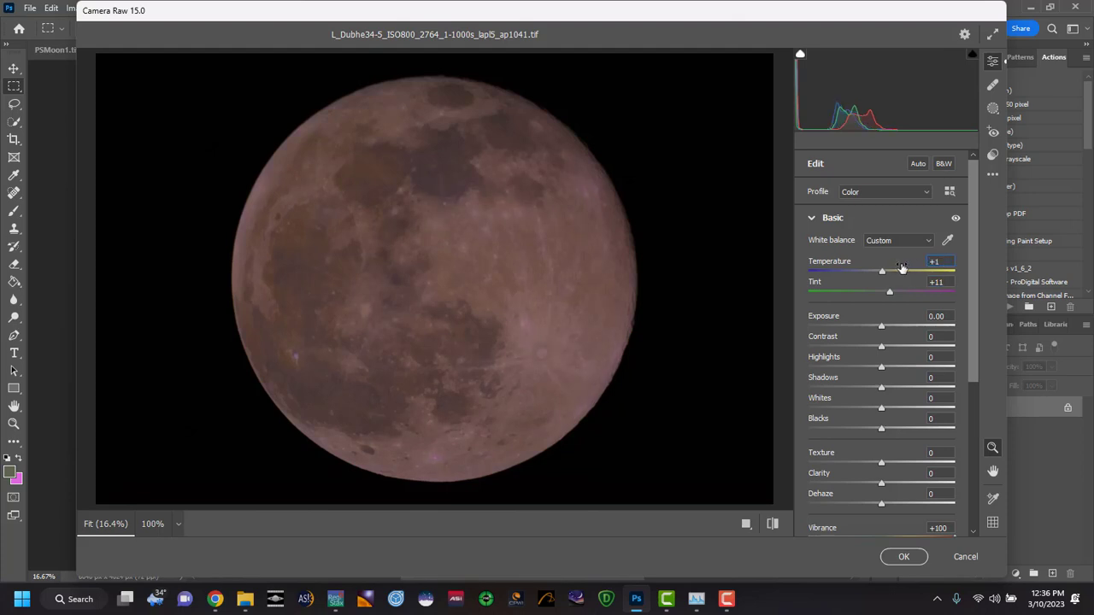
key(Down)
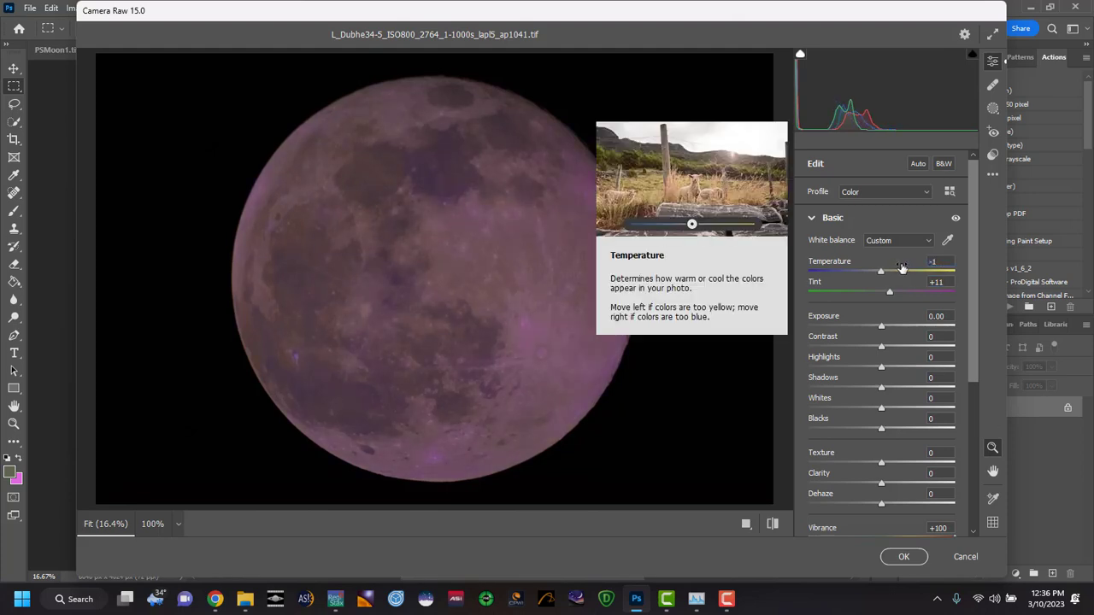
key(Up)
key(Up)
key(Up)
key(Up)
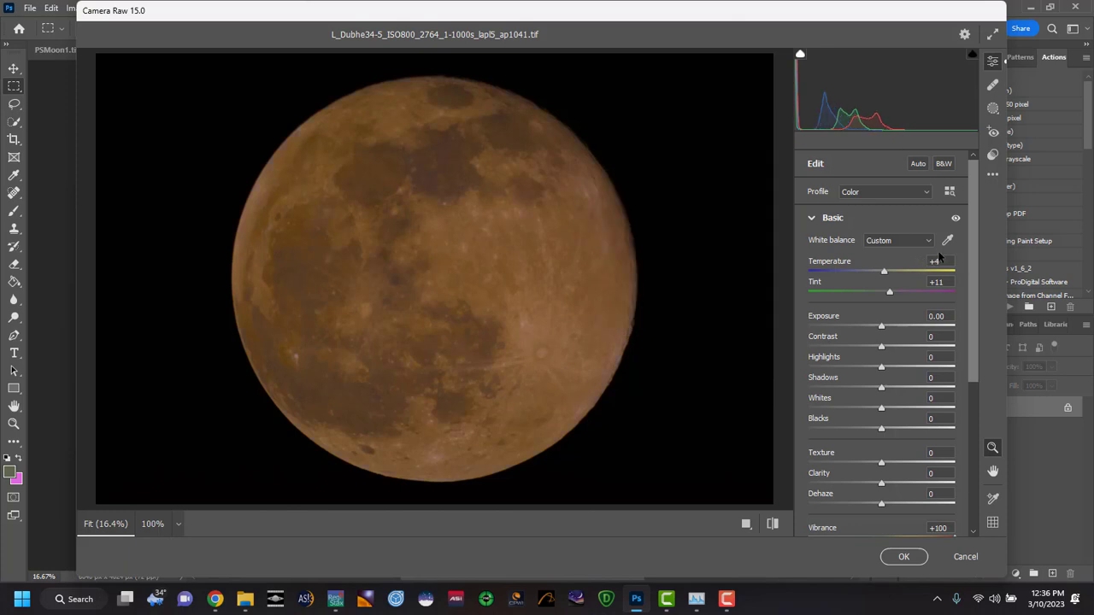
key(Down)
key(Down)
key(Down)
key(Down)
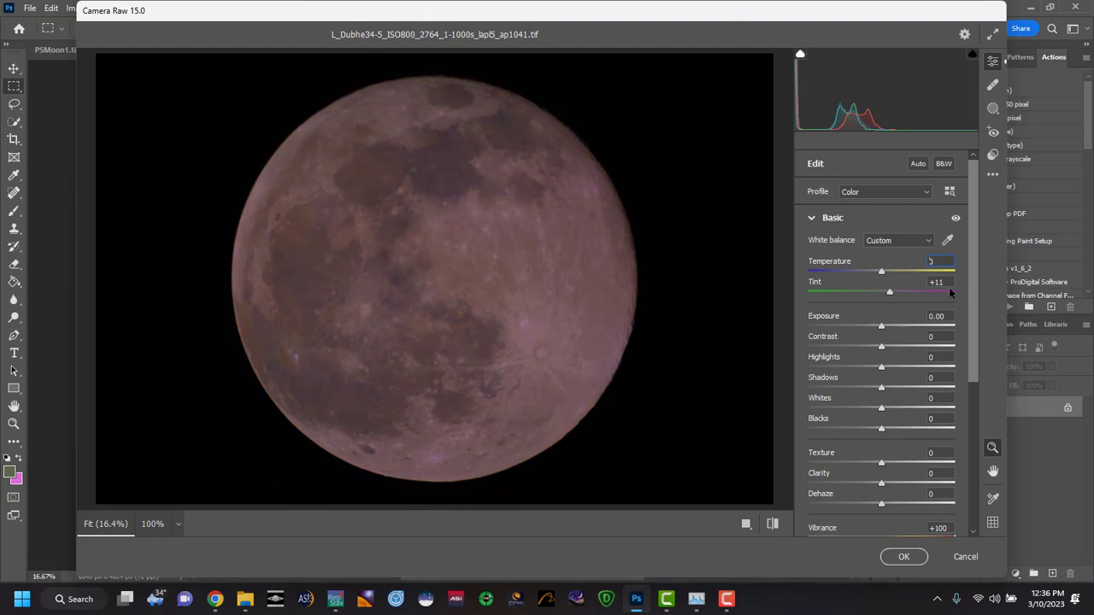
key(Down)
key(Down)
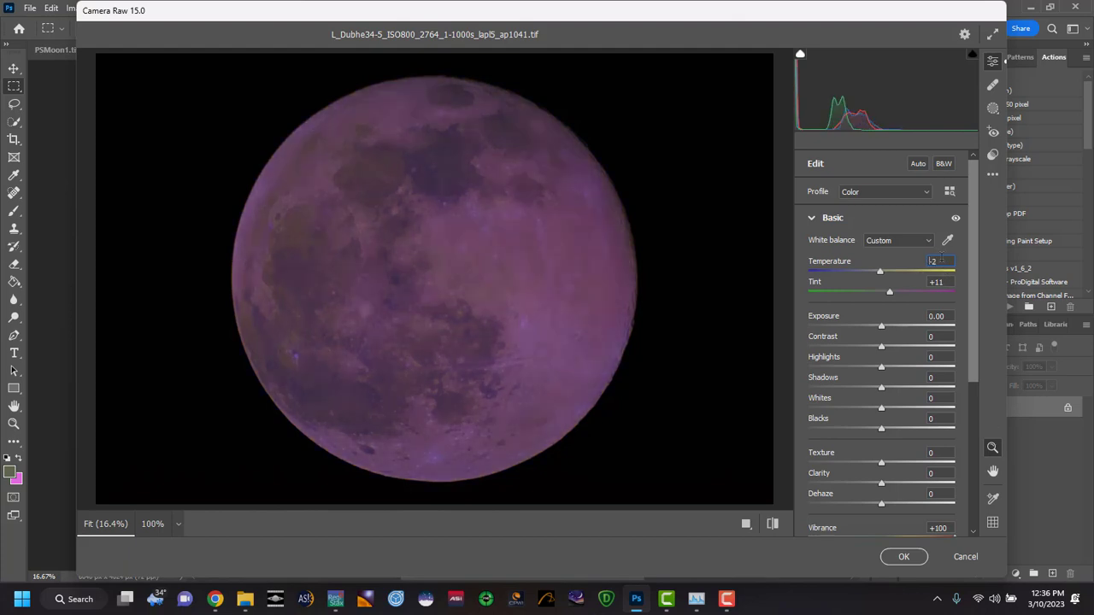
key(Up)
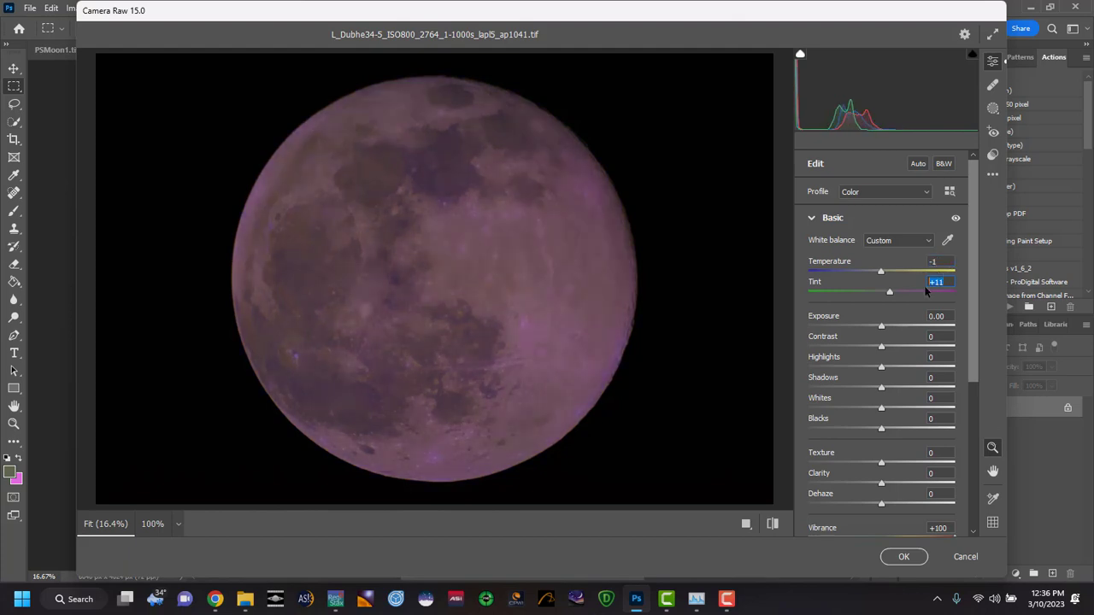
key(Down)
key(Down)
key(Down)
key(Down)
key(Down)
key(Up)
click(932, 262)
key(Down)
Step: Reset Vibrance back to 0
scroll(898, 350, down, 5)
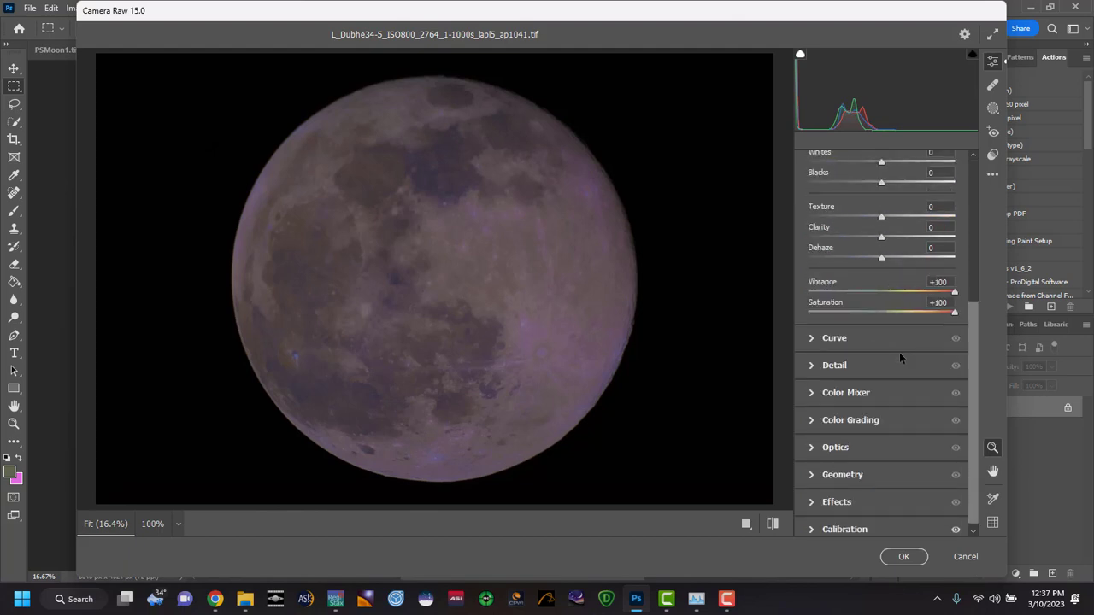
scroll(899, 352, up, 2)
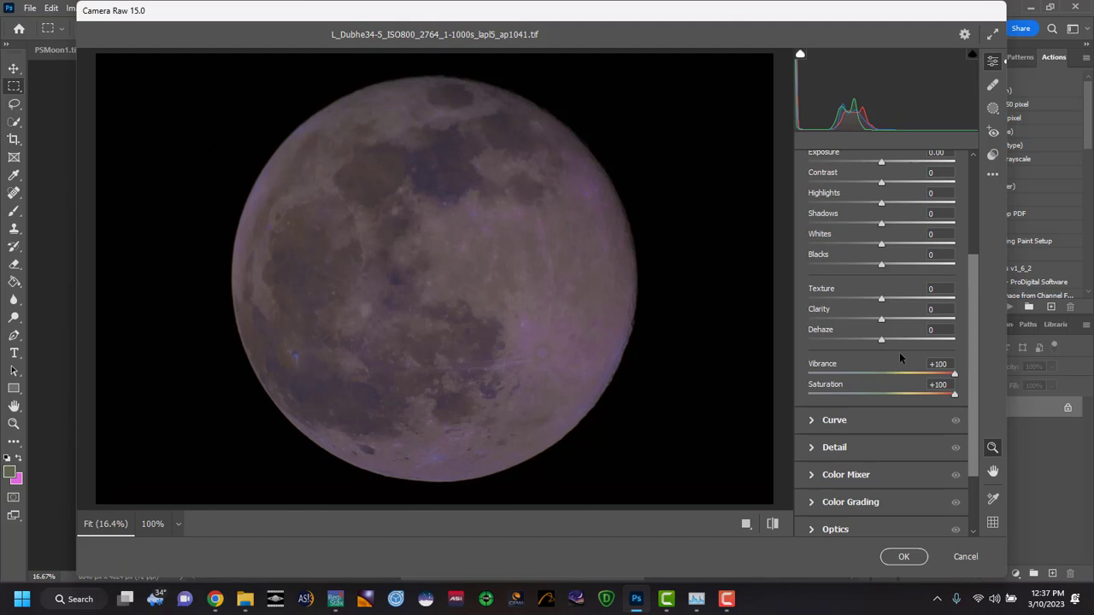
click(947, 364)
double_click(915, 367)
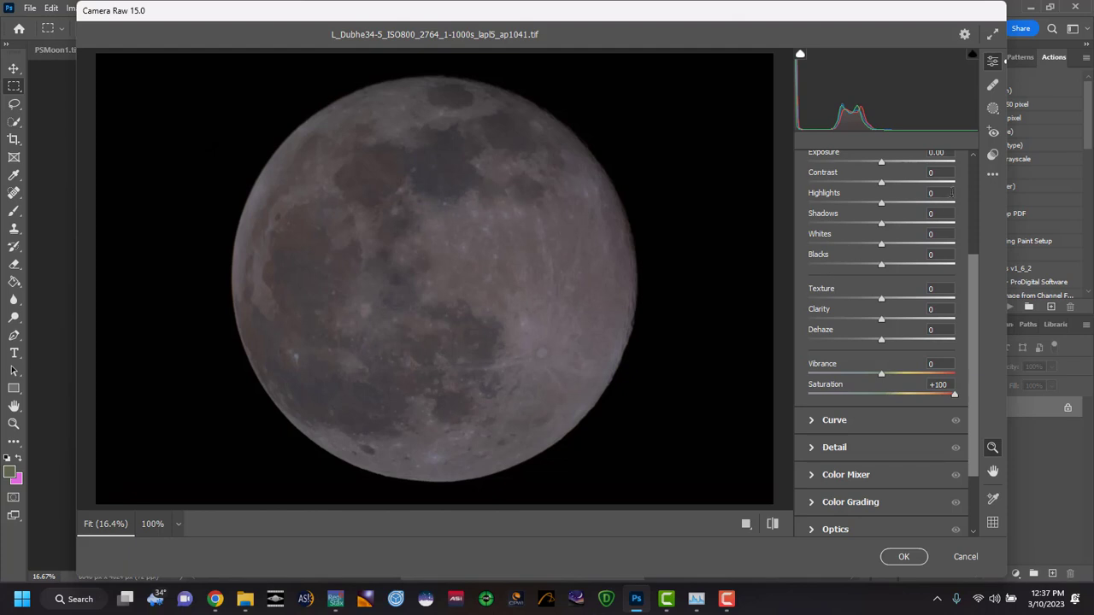
Step: Set Exposure +1.05, Contrast +19, Highlights +32, Blacks -34, Texture +34, Clarity -14, Dehaze +24
scroll(972, 170, up, 3)
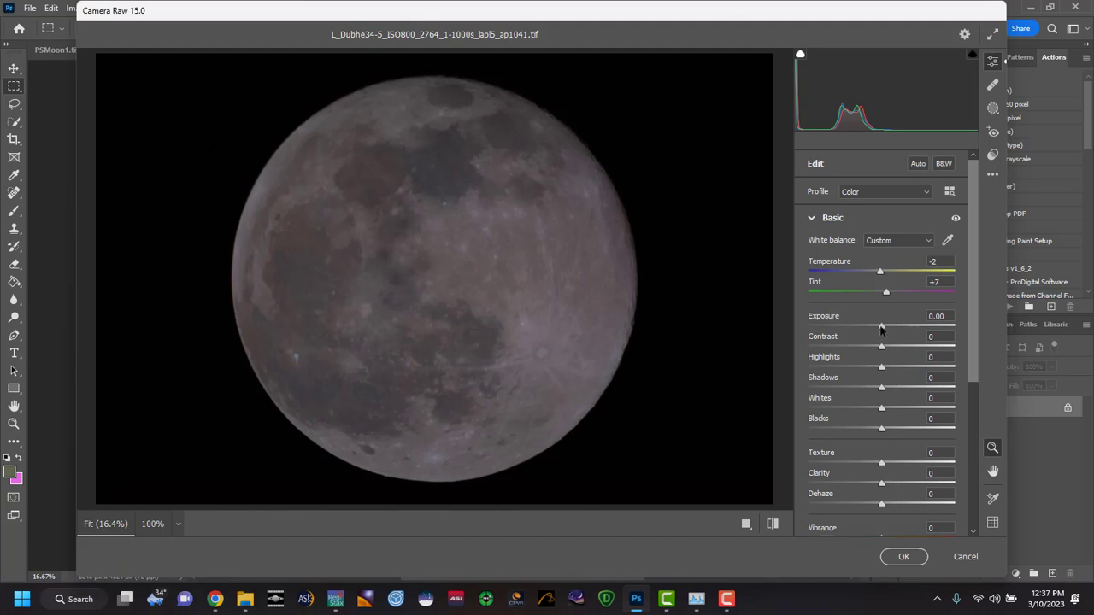
drag(881, 328, 872, 387)
drag(881, 408, 899, 503)
scroll(906, 385, down, 1)
scroll(940, 341, up, 1)
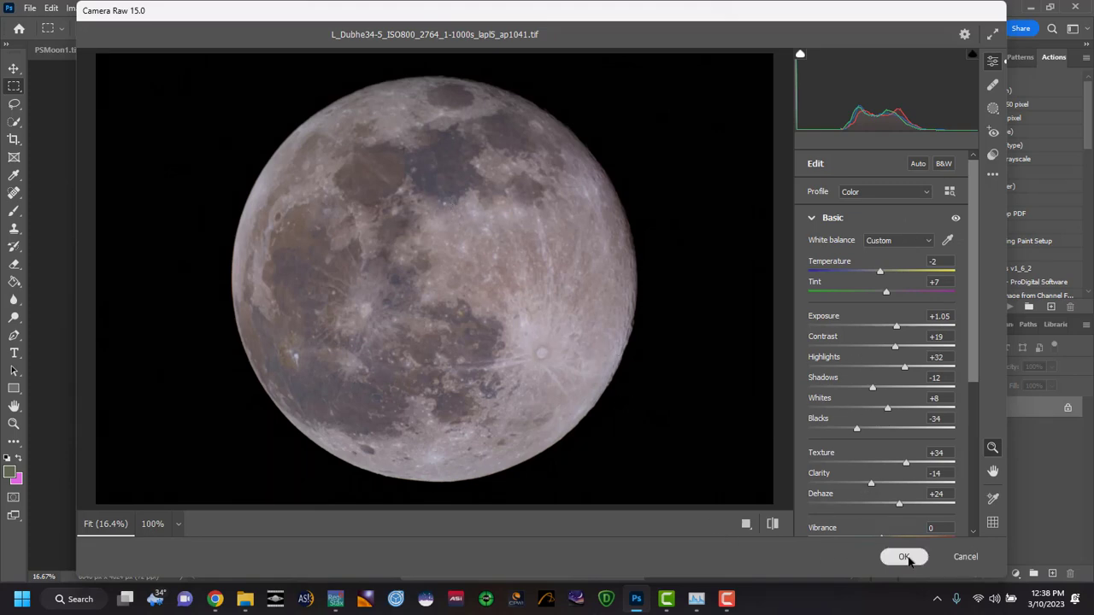
Step: Commit the Camera Raw edits and duplicate the Background layer as Background copy
click(904, 558)
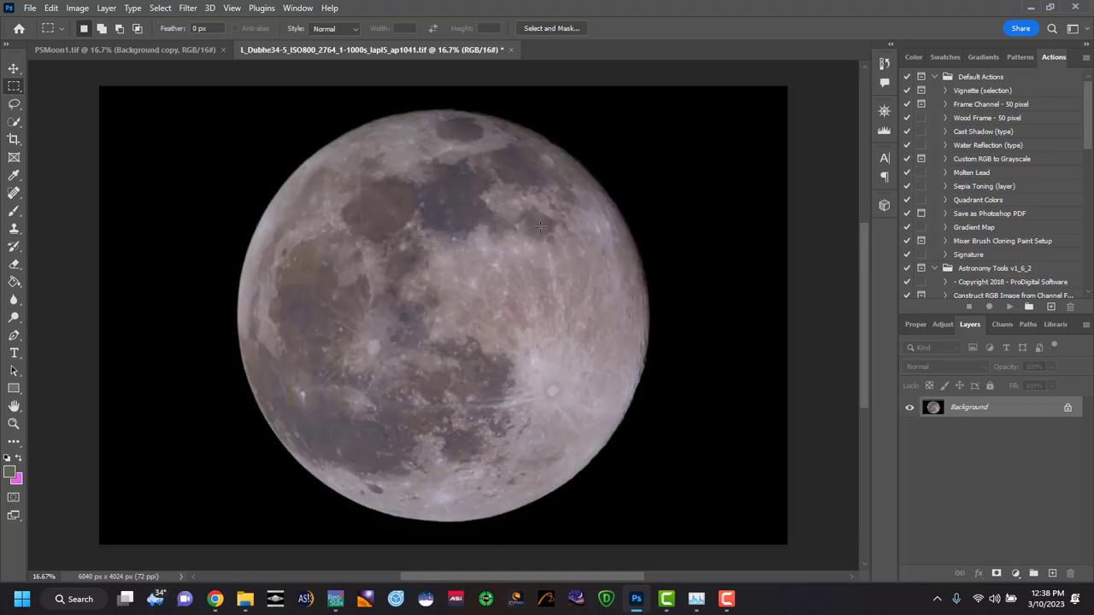
drag(1016, 418, 1054, 573)
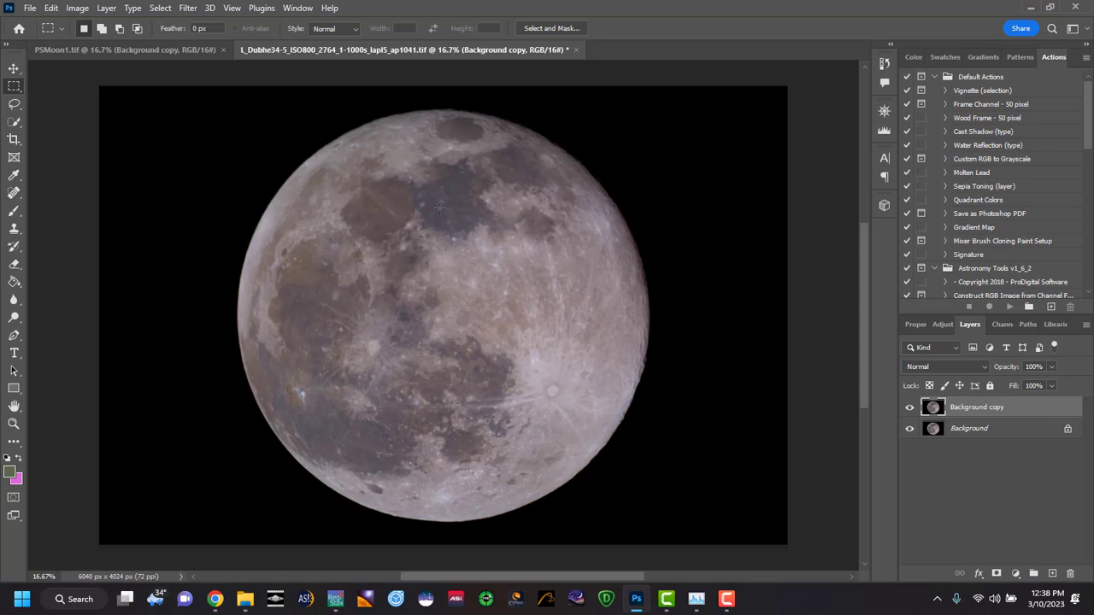
click(195, 8)
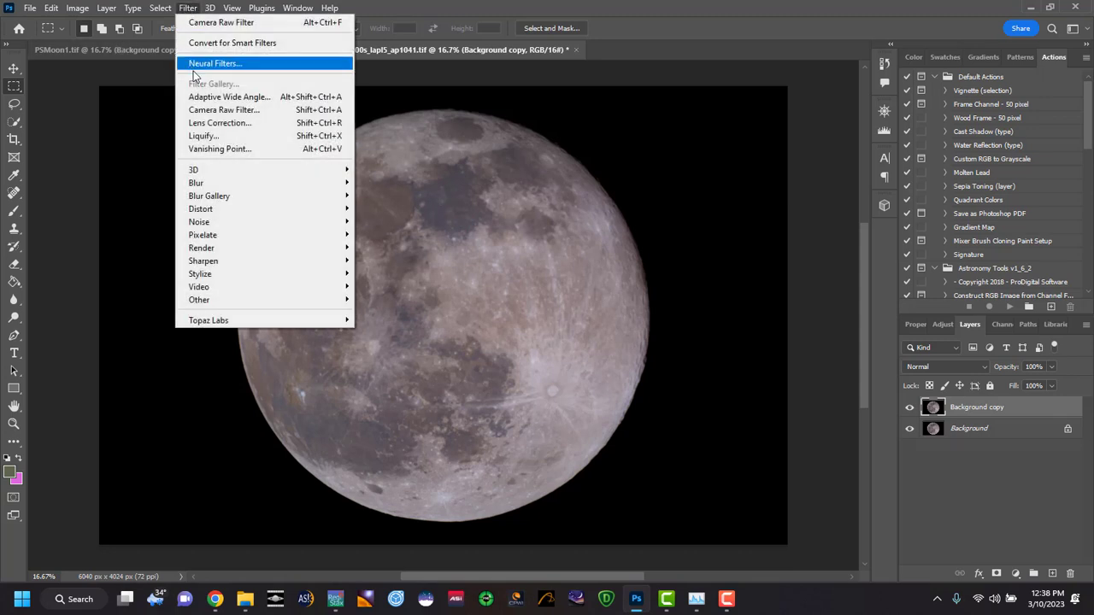
Step: Run the Camera Raw Filter on the Background copy with Red, Green and Blue Primary saturation at +100
click(197, 113)
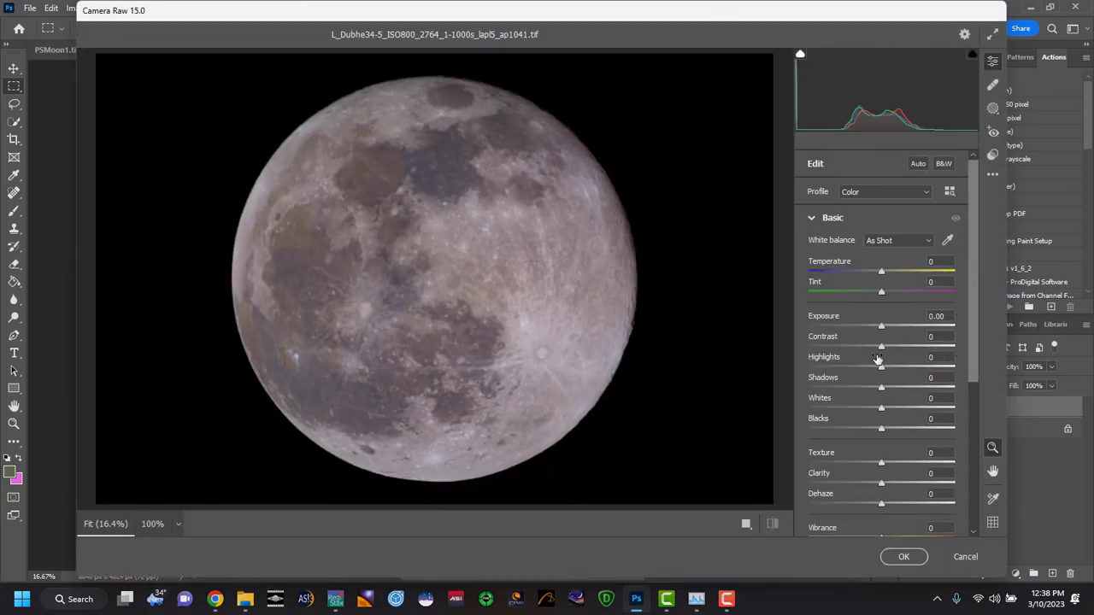
click(976, 403)
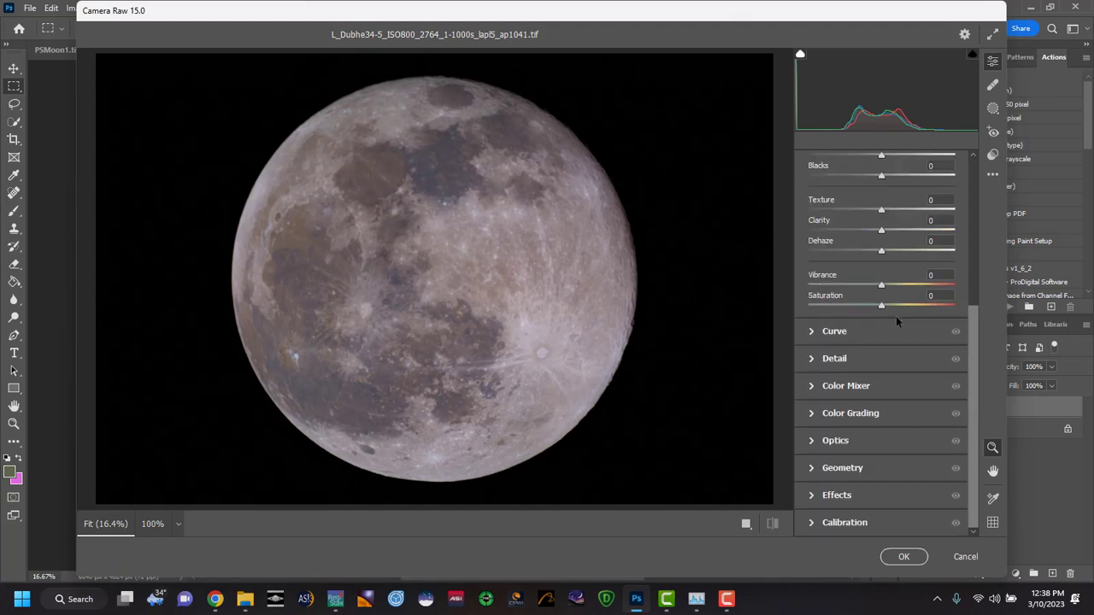
click(893, 520)
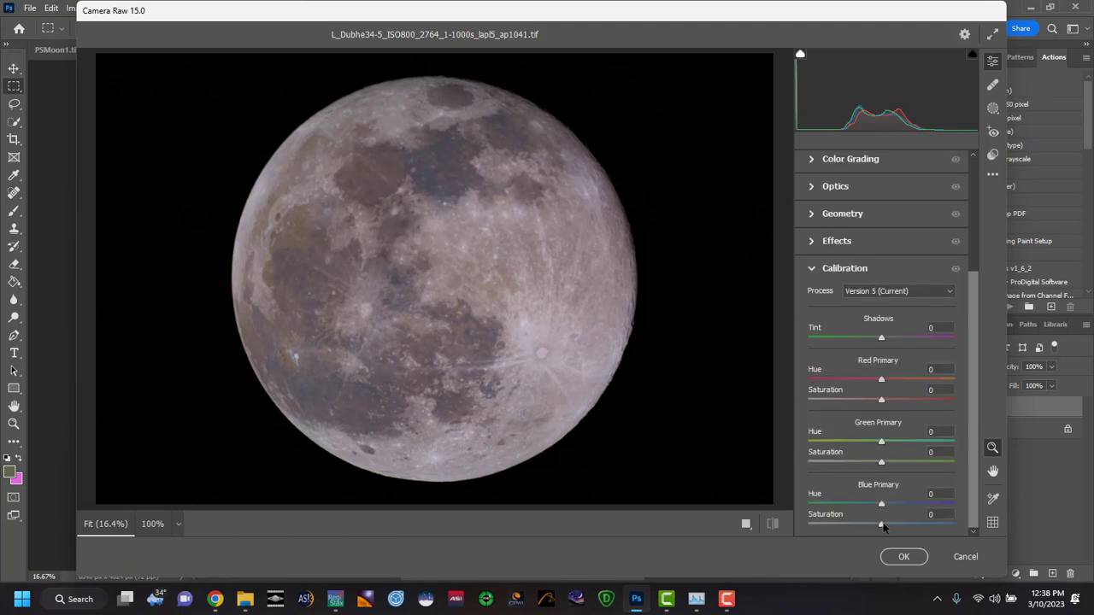
drag(934, 525, 970, 534)
drag(922, 462, 965, 469)
drag(883, 405, 968, 401)
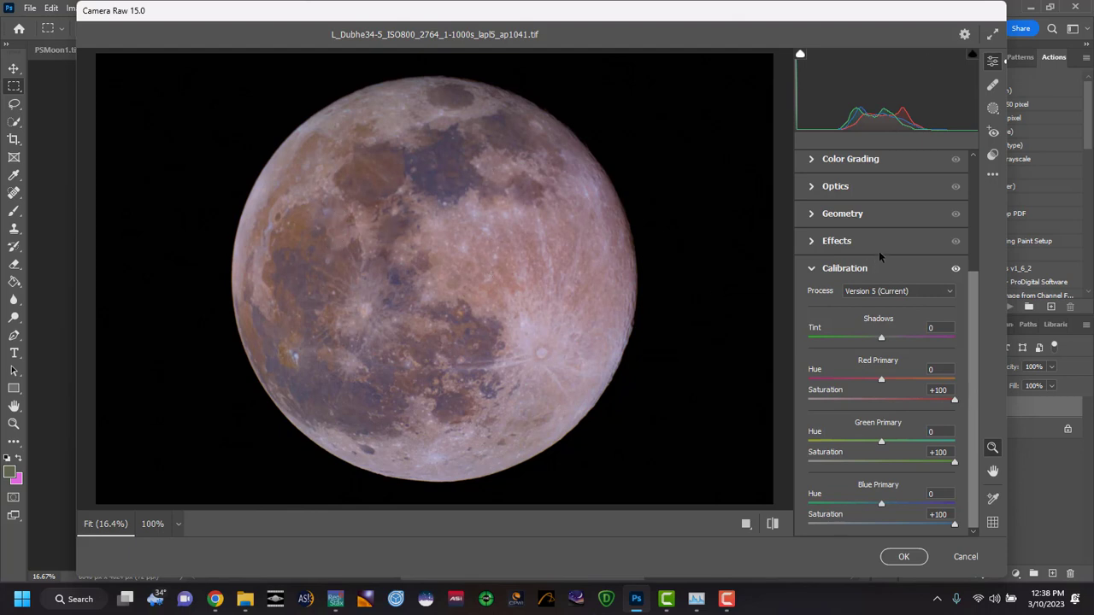
Step: Raise Saturation and Vibrance to +100 in the Basic panel
scroll(972, 175, up, 3)
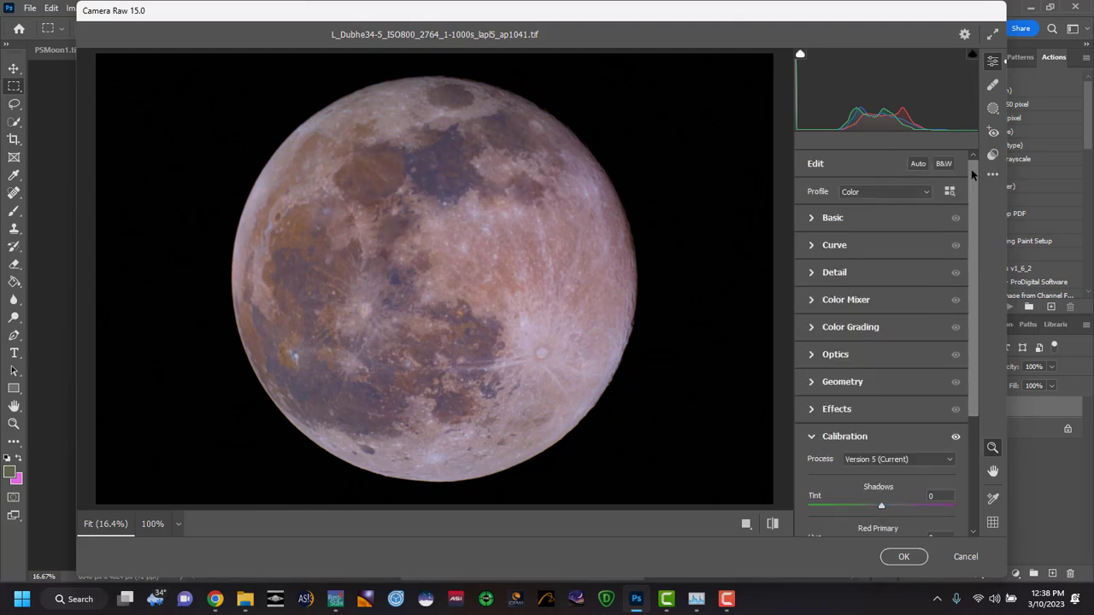
click(814, 219)
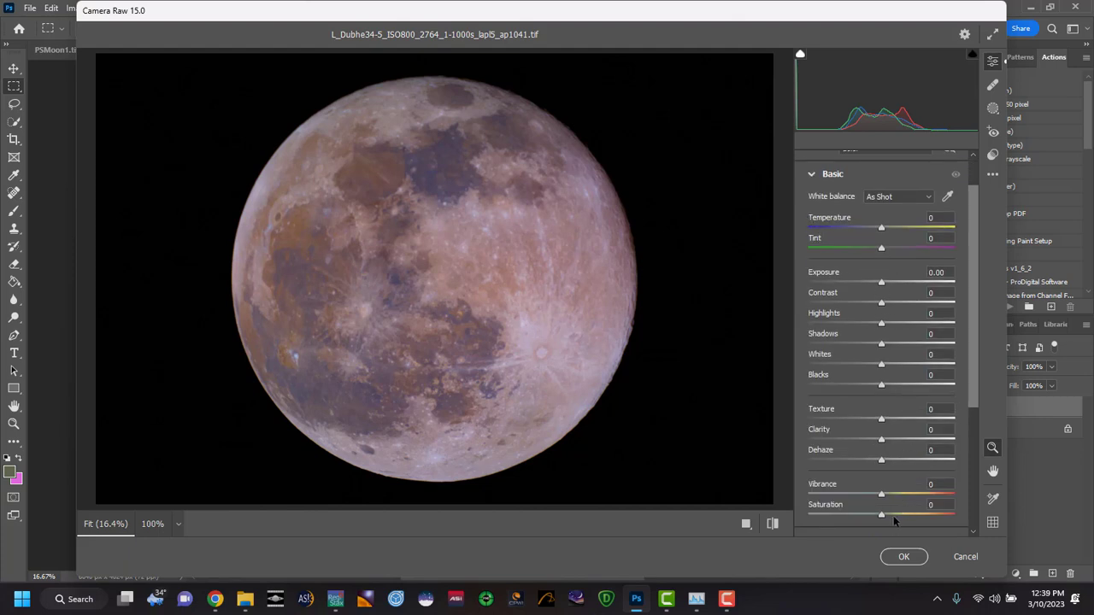
drag(881, 515, 959, 508)
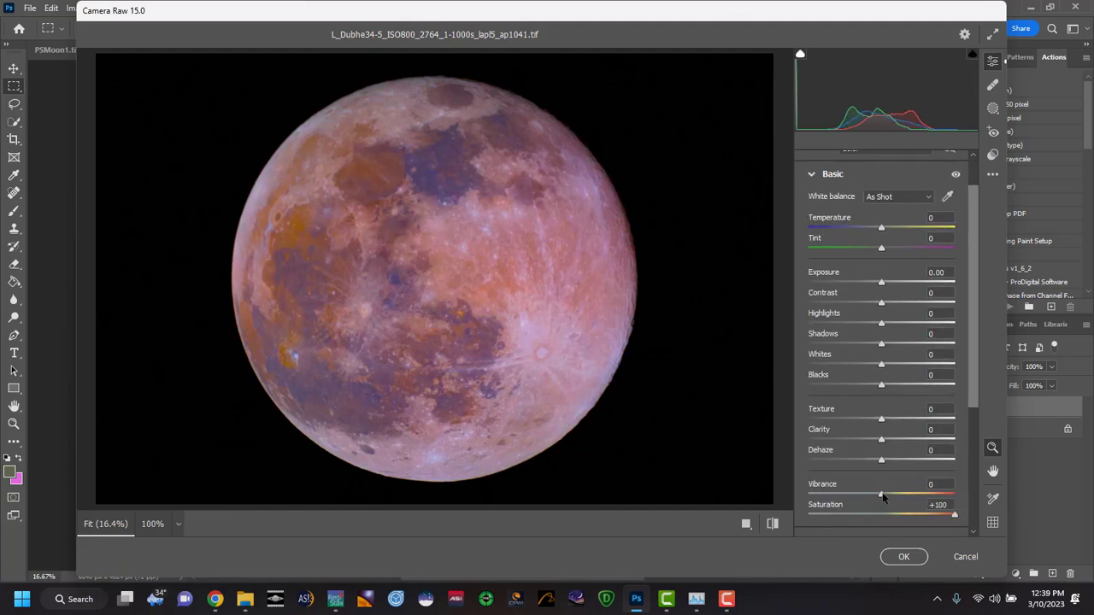
drag(881, 496, 958, 494)
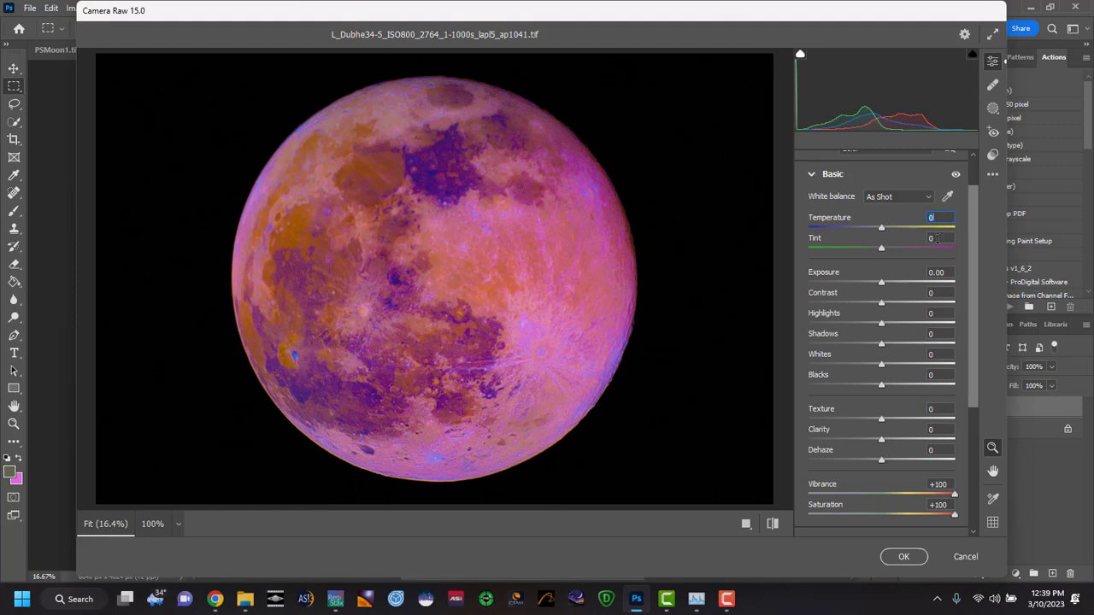
Step: Set the white balance to Tint -9 and Temperature -4
click(937, 239)
text(-4)
key(Down)
key(Down)
key(Down)
key(Down)
key(Down)
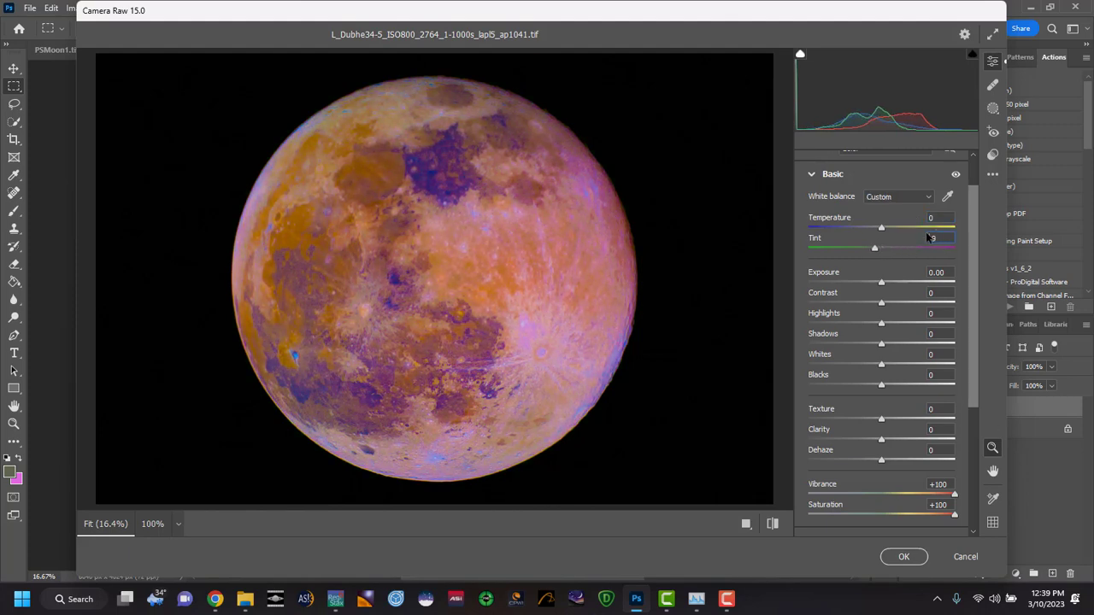
click(938, 219)
key(Down)
key(Down)
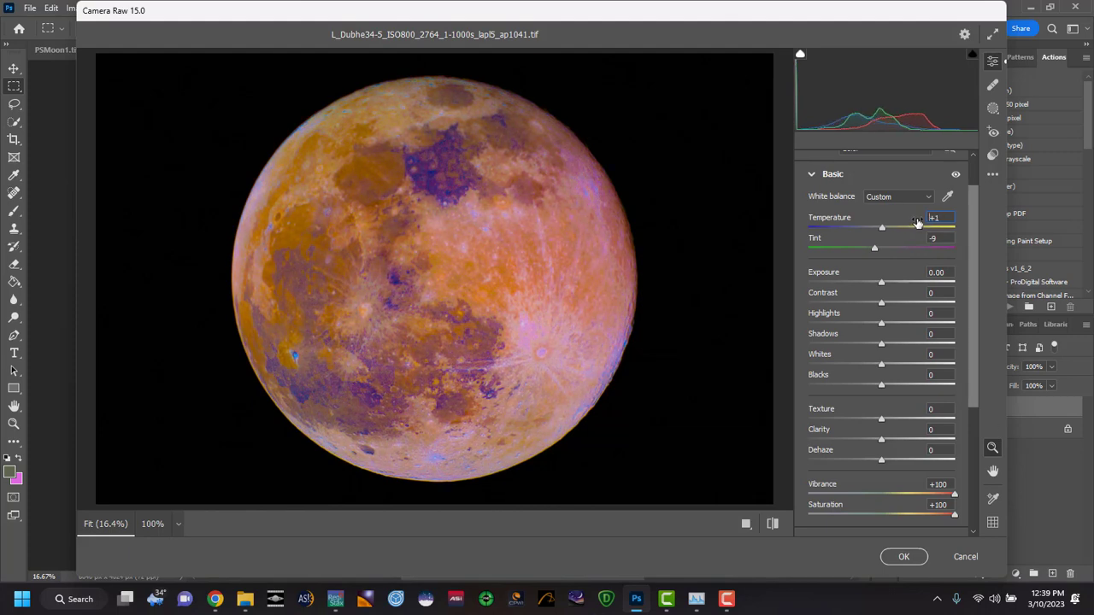
key(Down)
key(Down)
key(Down)
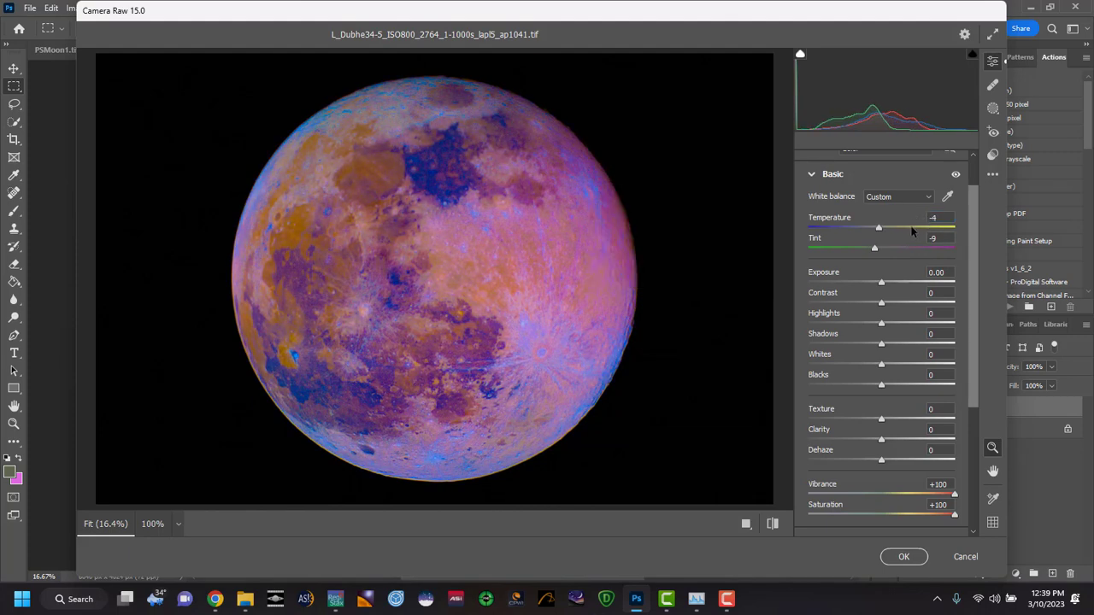
key(Up)
key(Up)
key(Down)
key(Down)
key(Up)
Step: Raise Exposure to +0.15 and Texture to +33, then reset Vibrance to 0
scroll(975, 393, down, 2)
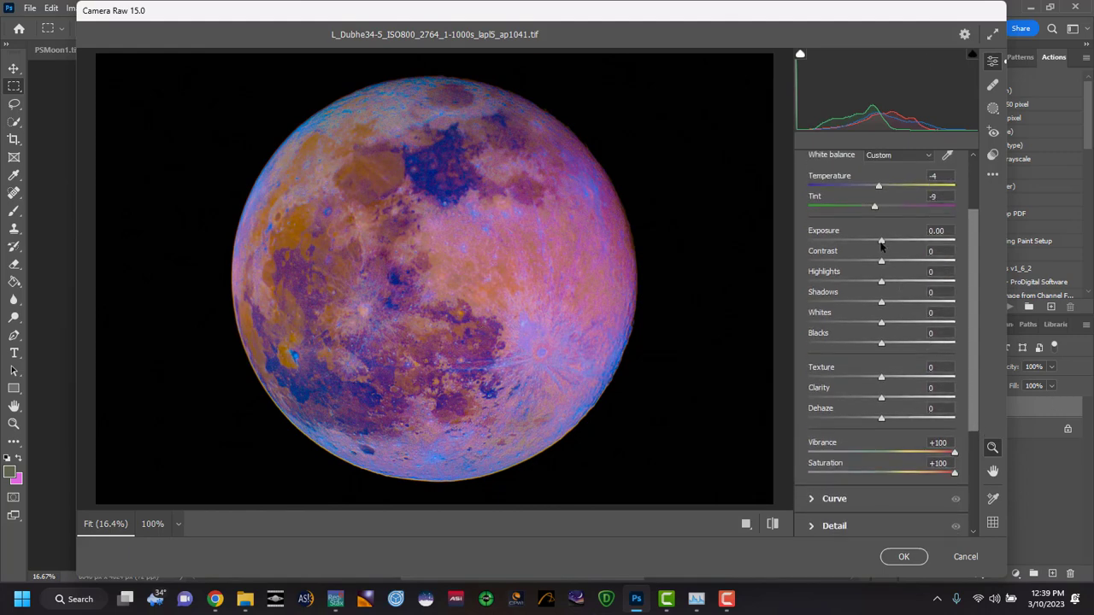
drag(881, 241, 886, 313)
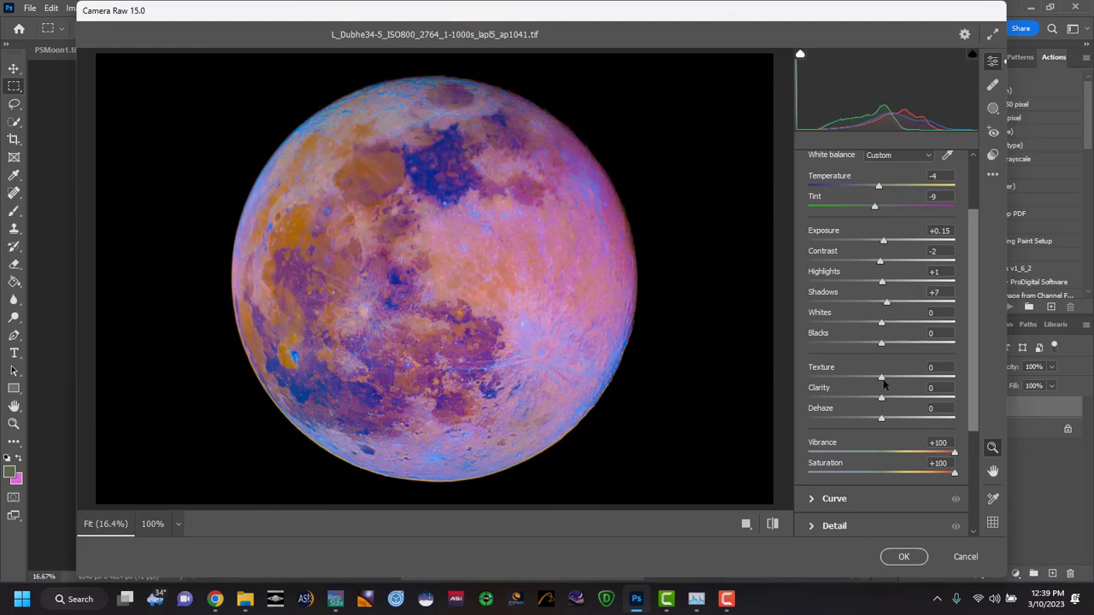
drag(884, 385, 880, 420)
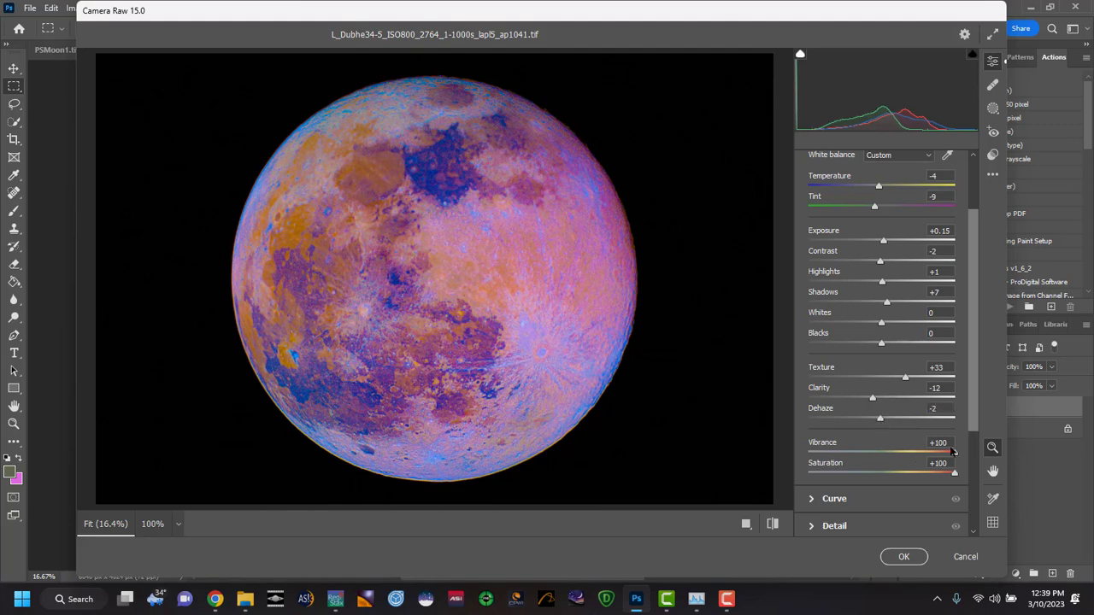
click(915, 442)
click(947, 442)
text(0)
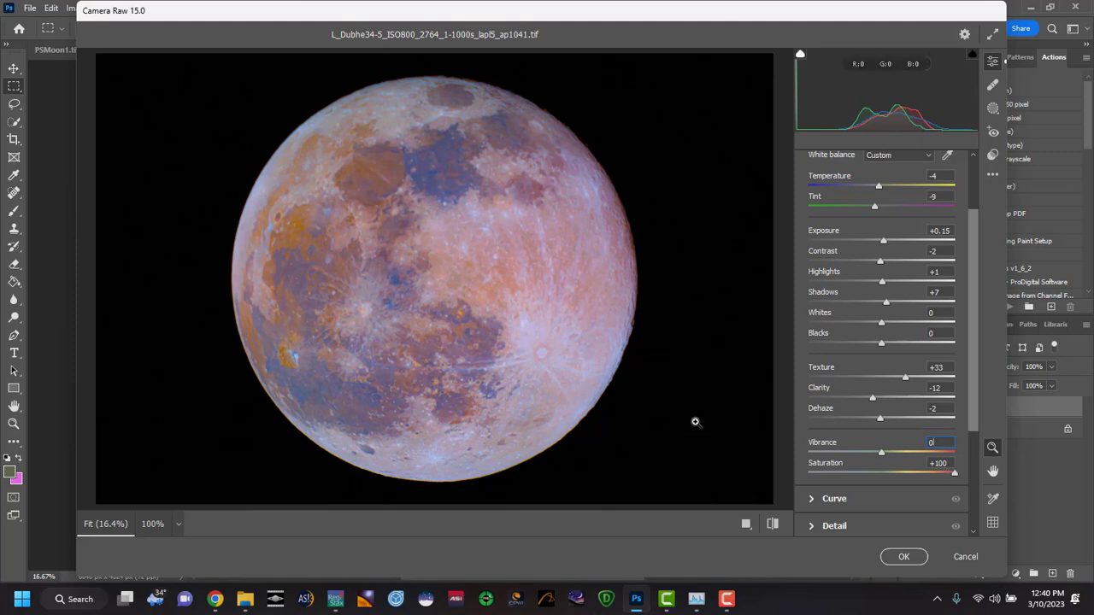
Step: Apply the Camera Raw colour boost to the layer with OK
click(898, 557)
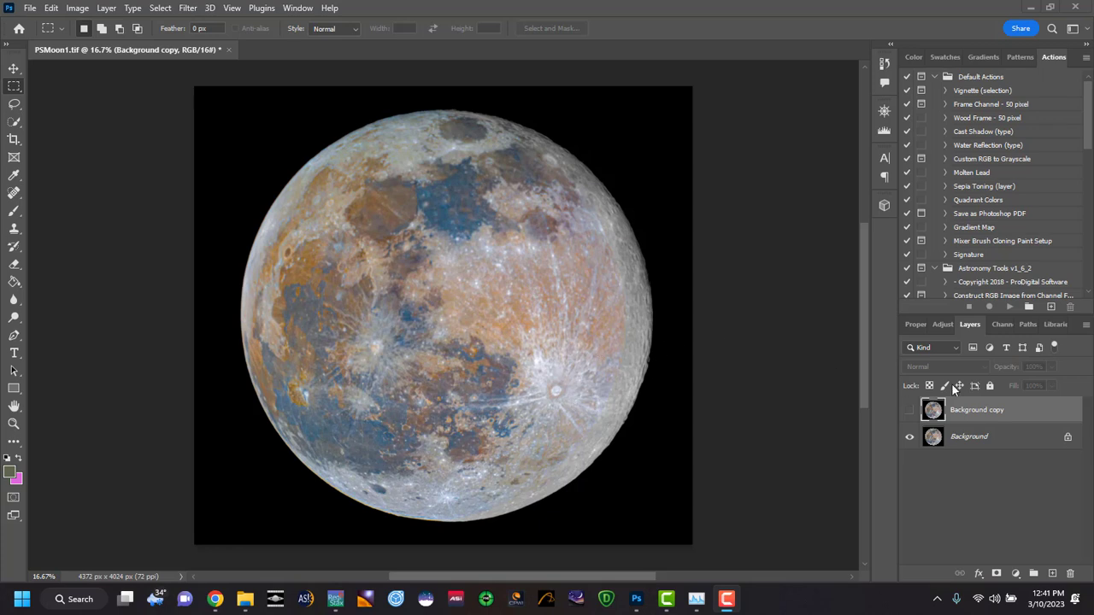
Step: Browse the Libraries and Paths panels, then return to the Layers panel
click(1053, 324)
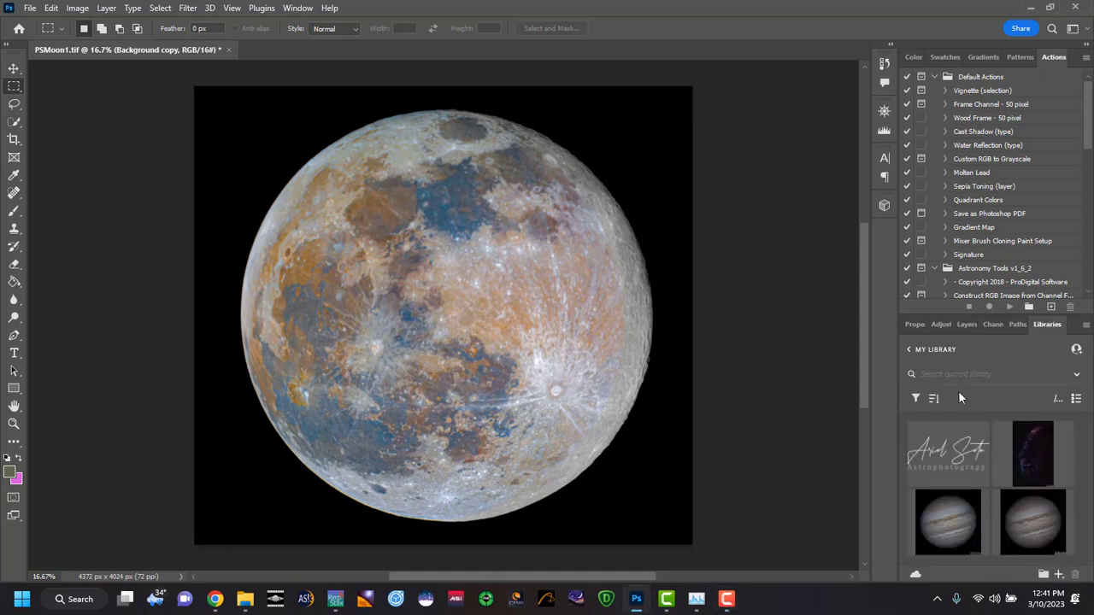
click(1017, 325)
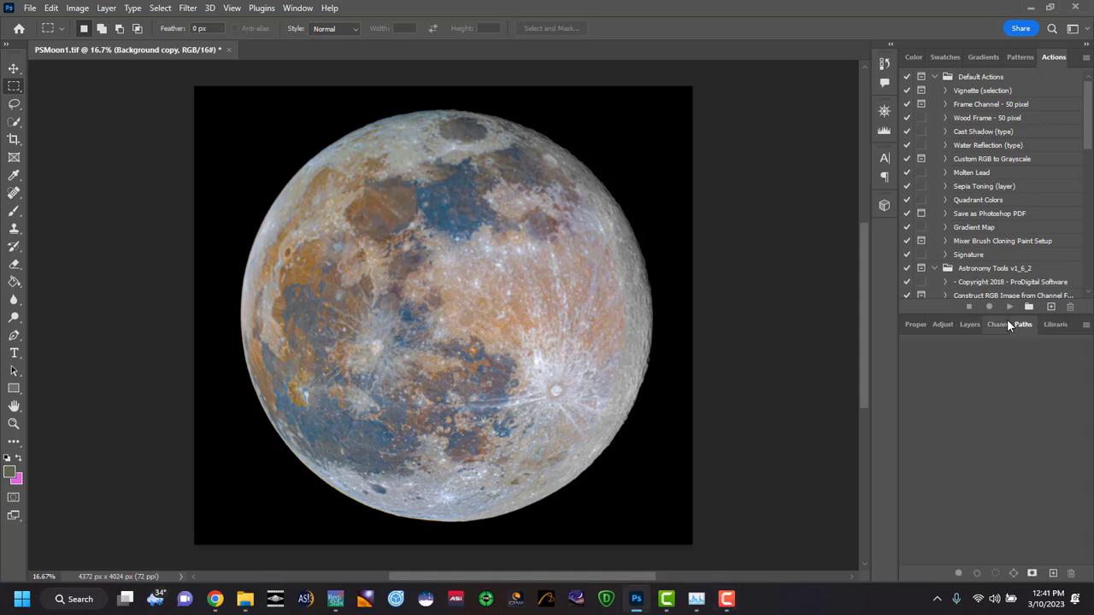
click(970, 325)
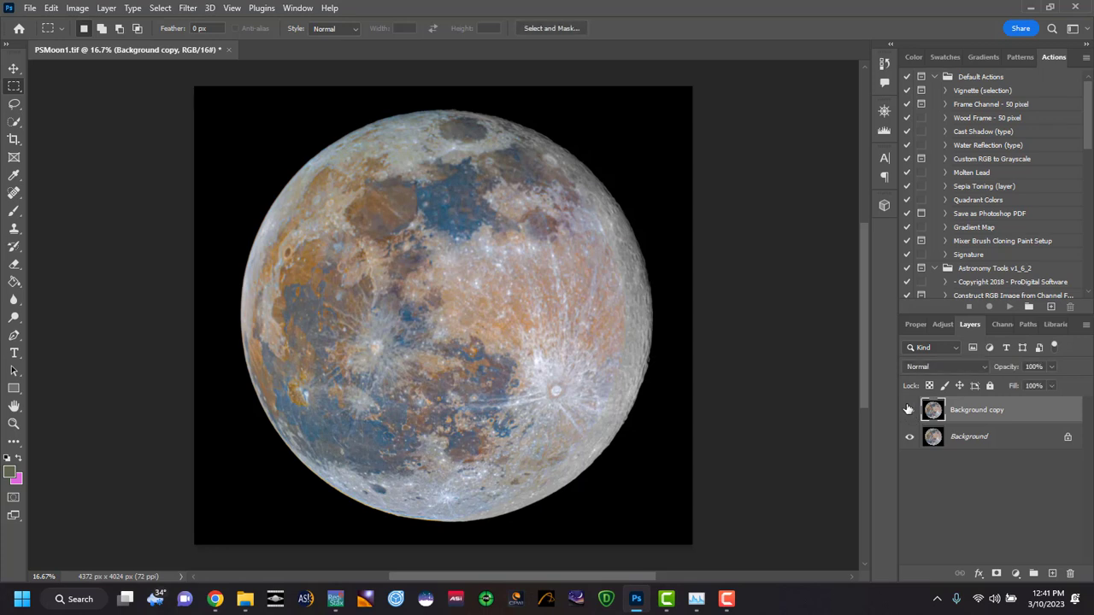